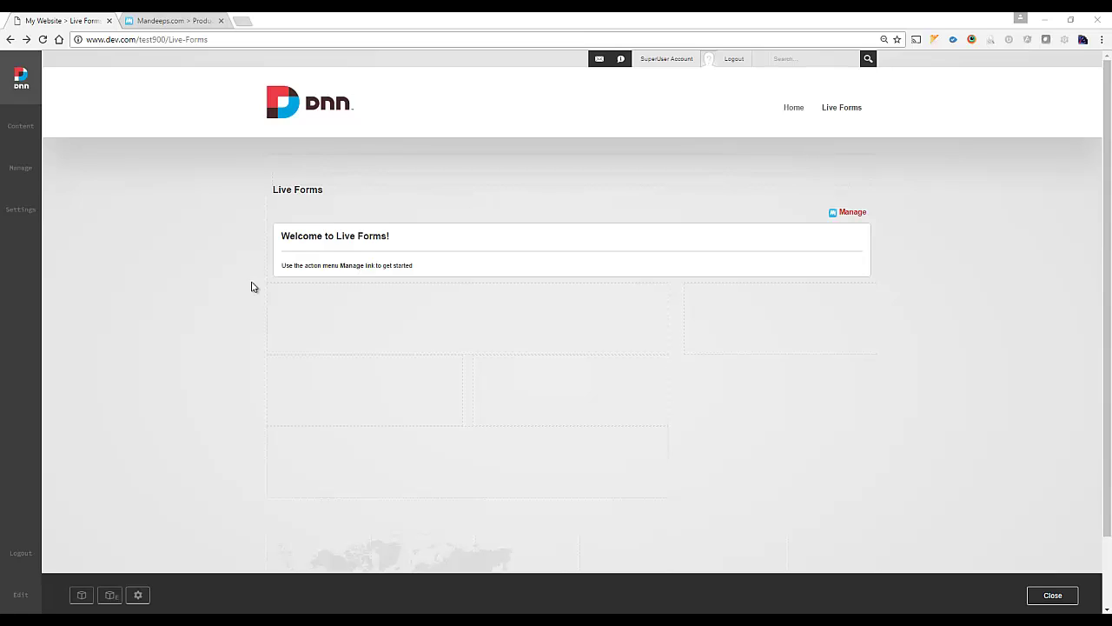
Expand Common Fields in the blank Live Forms designer, then go to the Mandeeps Accept Donations demo.
{"action": "mouse_move", "coordinate": [804, 267]}
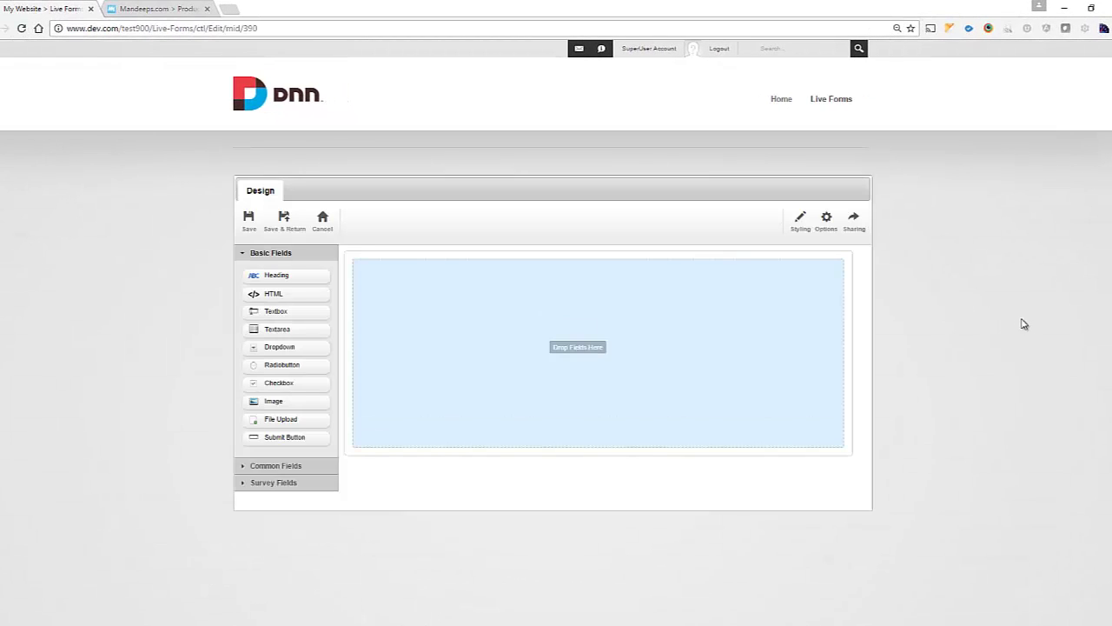
{"action": "left_click", "coordinate": [308, 467]}
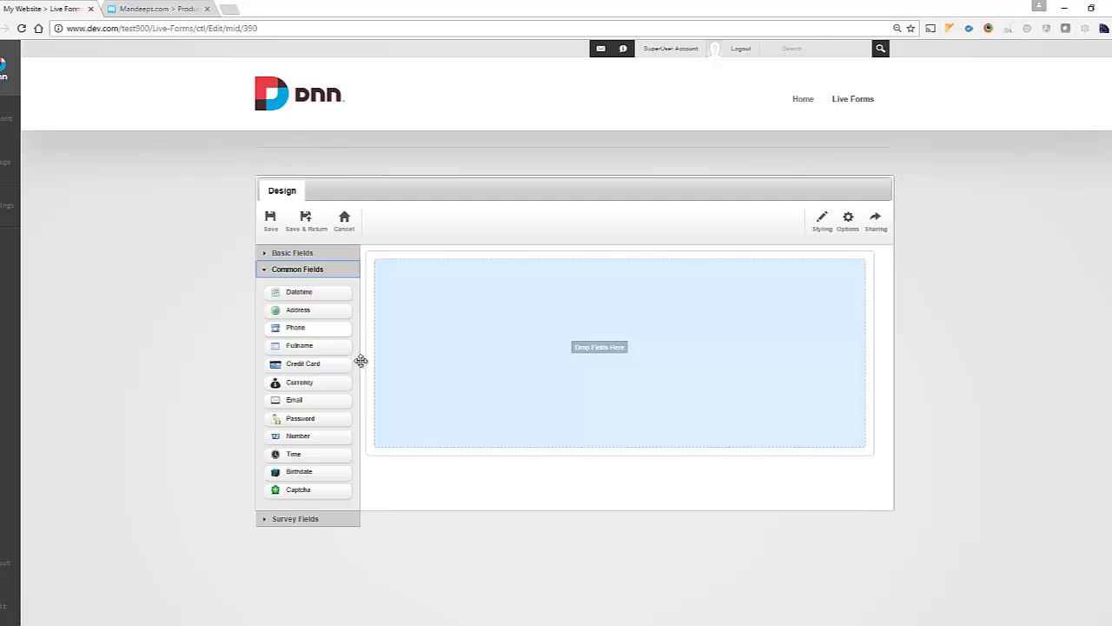
{"action": "left_click", "coordinate": [165, 9]}
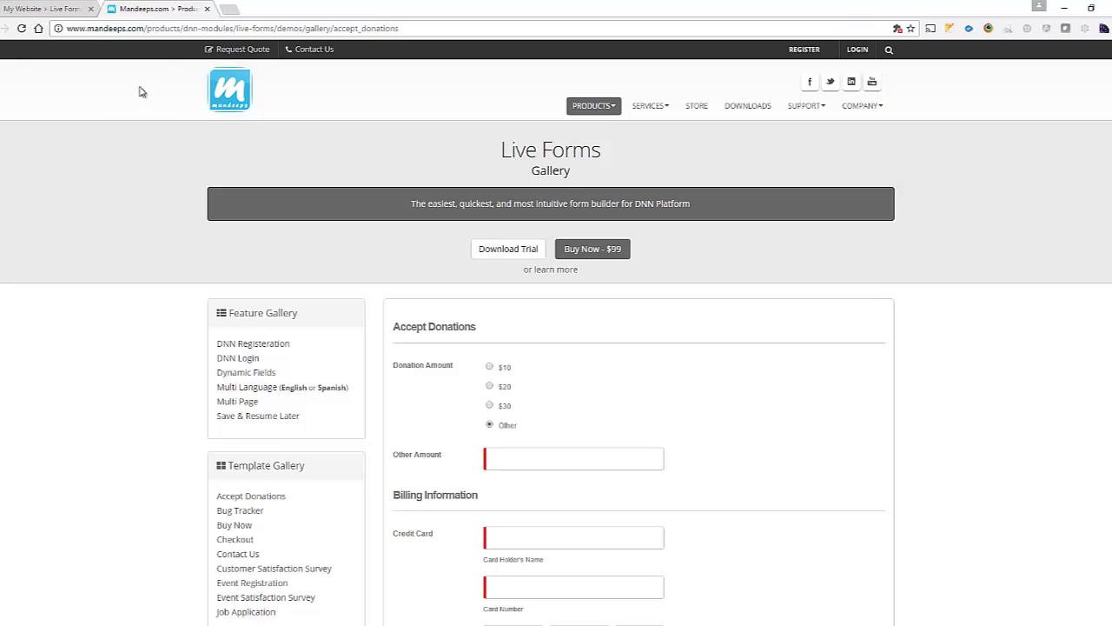
Copy the Accept Donations template code from the Mandeeps demo page to the clipboard.
{"action": "scroll", "coordinate": [322, 260], "scroll_direction": "down", "scroll_amount": 2}
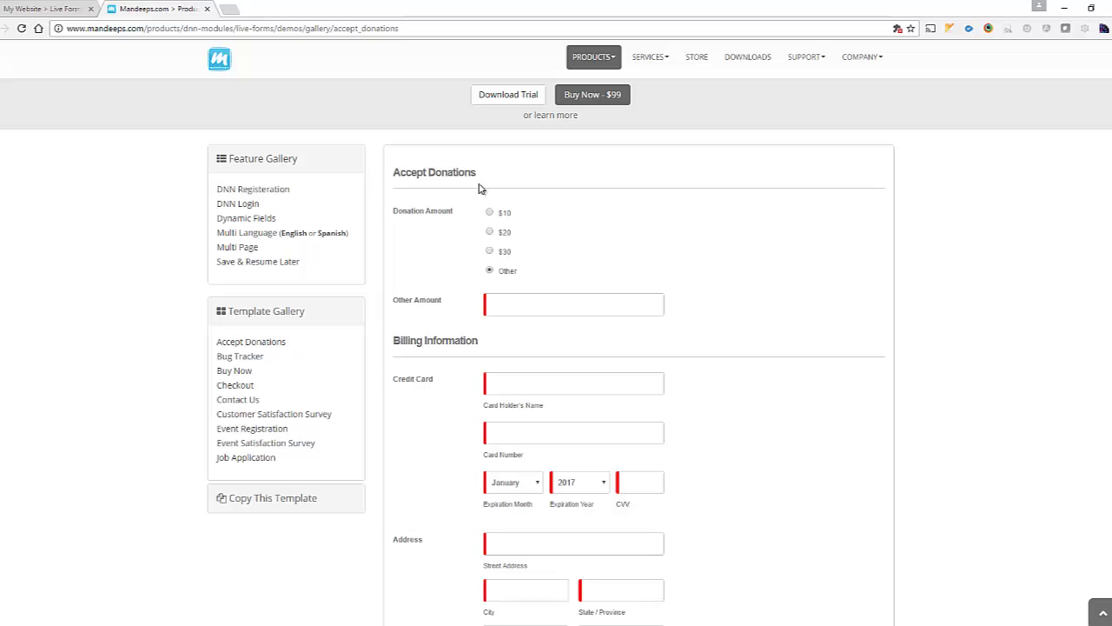
{"action": "scroll", "coordinate": [442, 308], "scroll_direction": "down", "scroll_amount": 1}
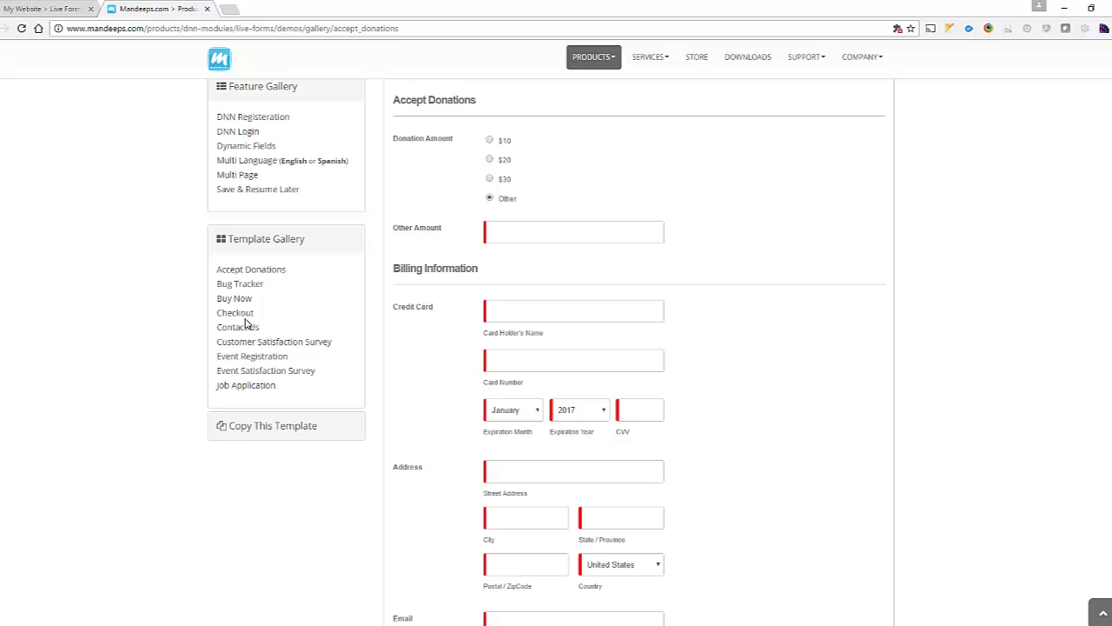
{"action": "scroll", "coordinate": [760, 406], "scroll_direction": "down", "scroll_amount": 3}
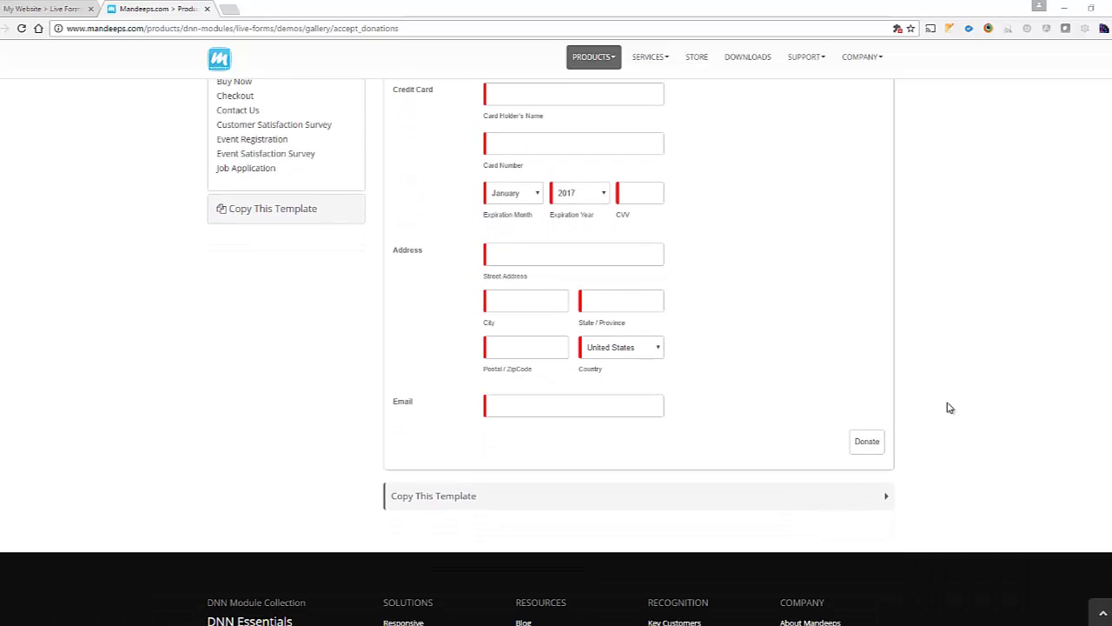
{"action": "scroll", "coordinate": [571, 429], "scroll_direction": "down", "scroll_amount": 1}
{"action": "left_click", "coordinate": [617, 430]}
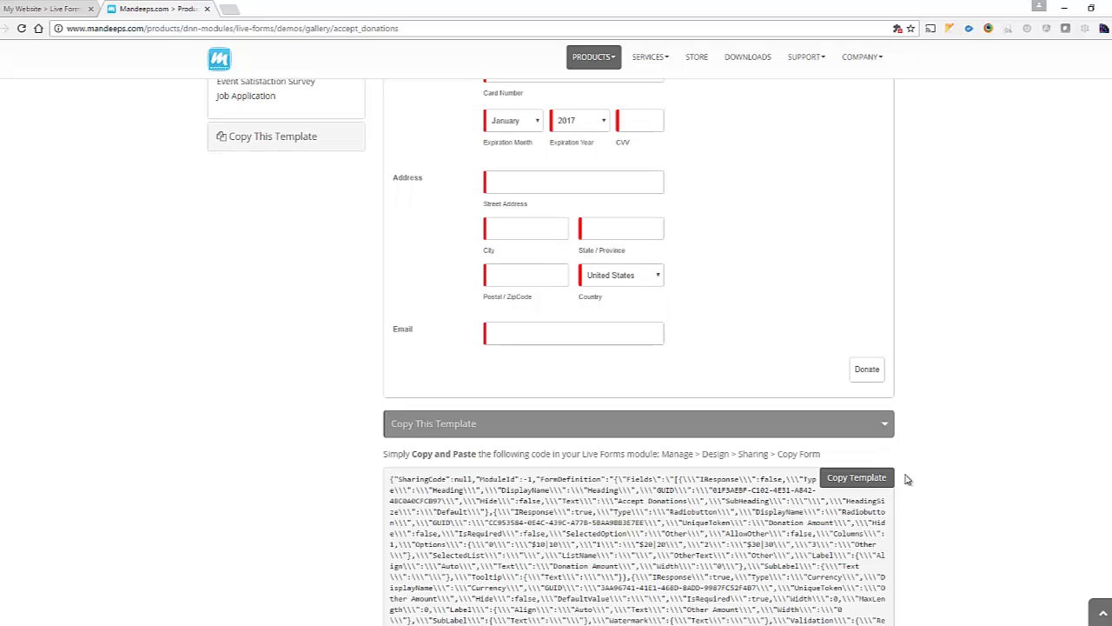
{"action": "scroll", "coordinate": [886, 479], "scroll_direction": "down", "scroll_amount": 1}
{"action": "left_click", "coordinate": [857, 405]}
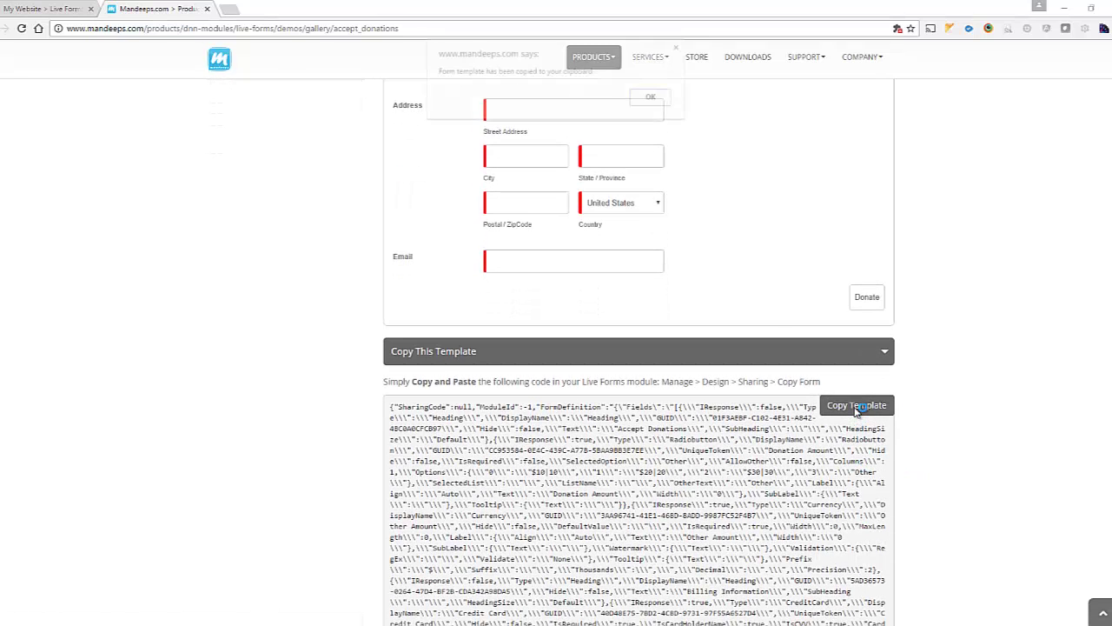
Import the copied Accept Donations template into the DNN designer through Sharing > Copy Form.
{"action": "left_click", "coordinate": [654, 97]}
{"action": "left_click", "coordinate": [68, 11]}
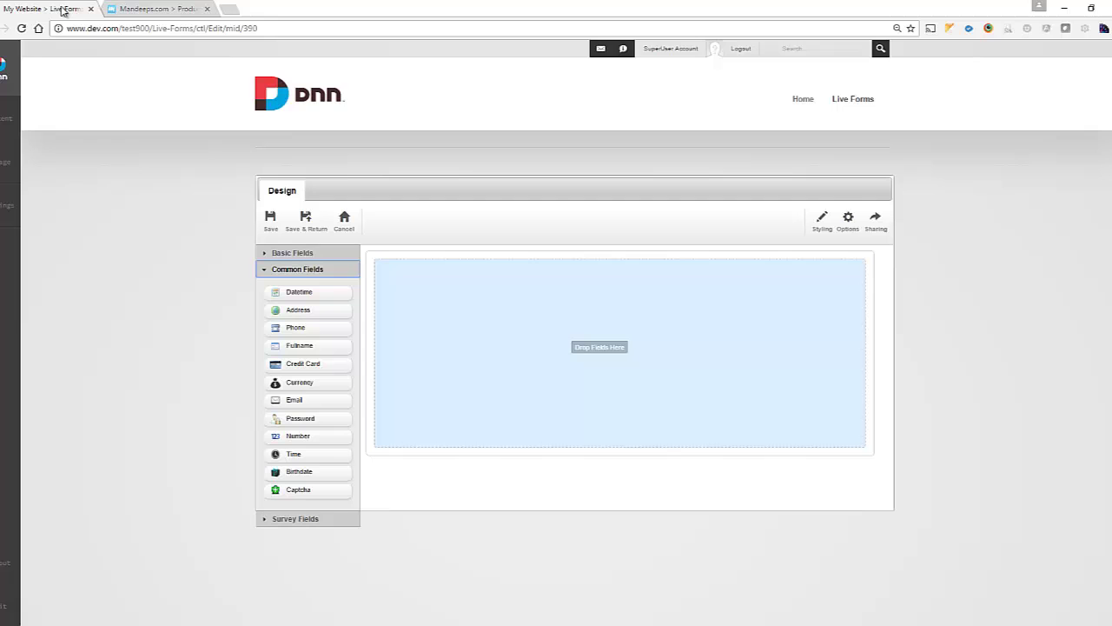
{"action": "left_click", "coordinate": [874, 231]}
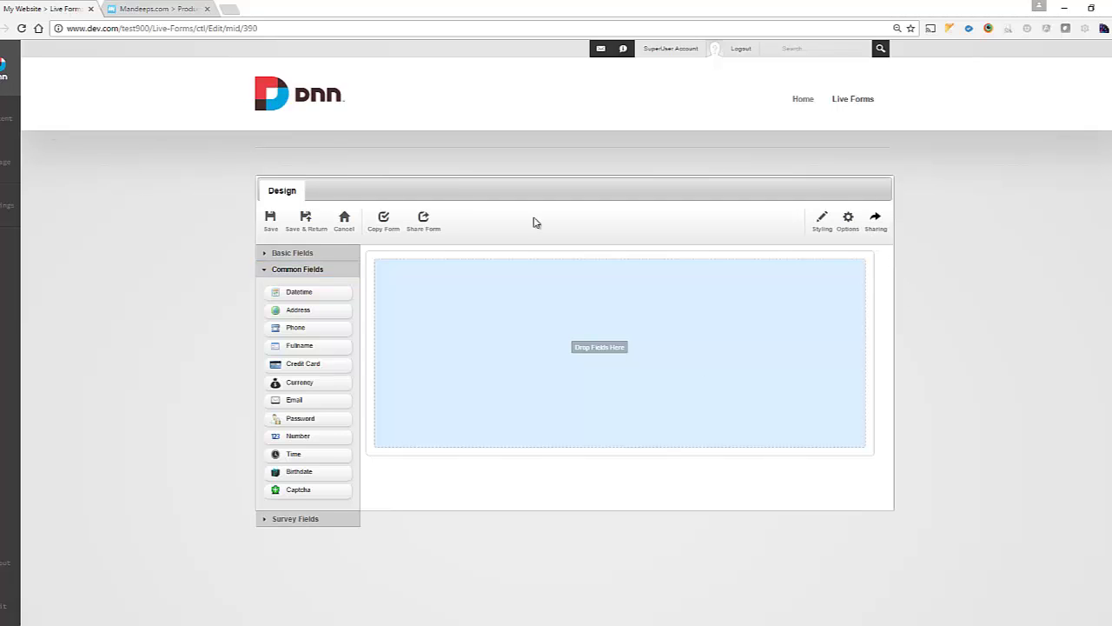
{"action": "left_click", "coordinate": [384, 228]}
{"action": "key", "text": "ctrl+a"}
{"action": "key", "text": "ctrl+v"}
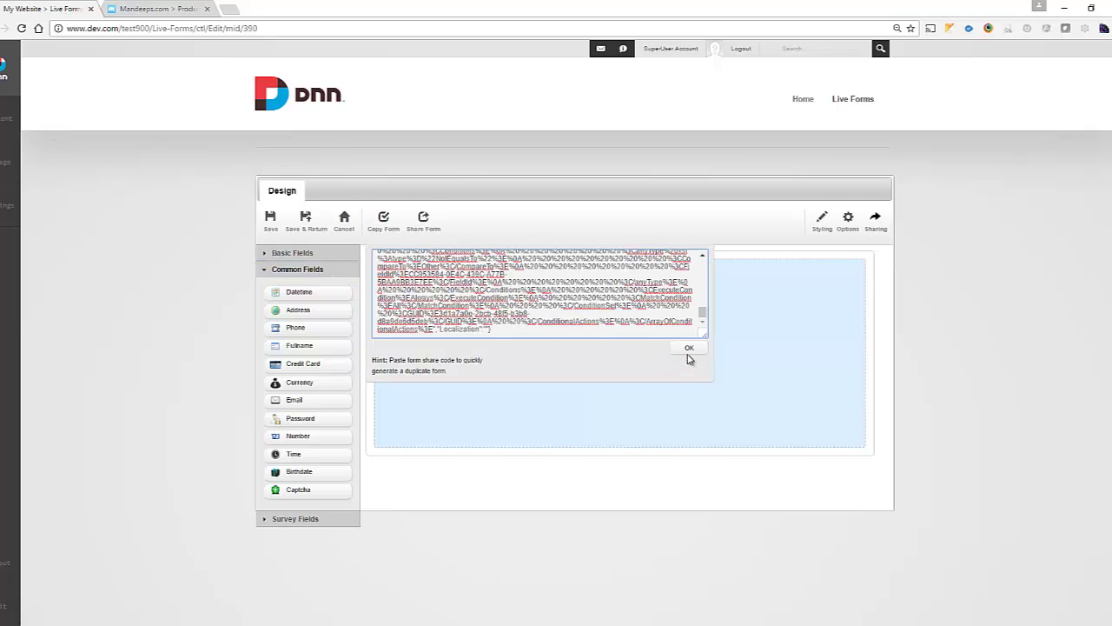
{"action": "left_click", "coordinate": [689, 349]}
{"action": "left_click", "coordinate": [603, 97]}
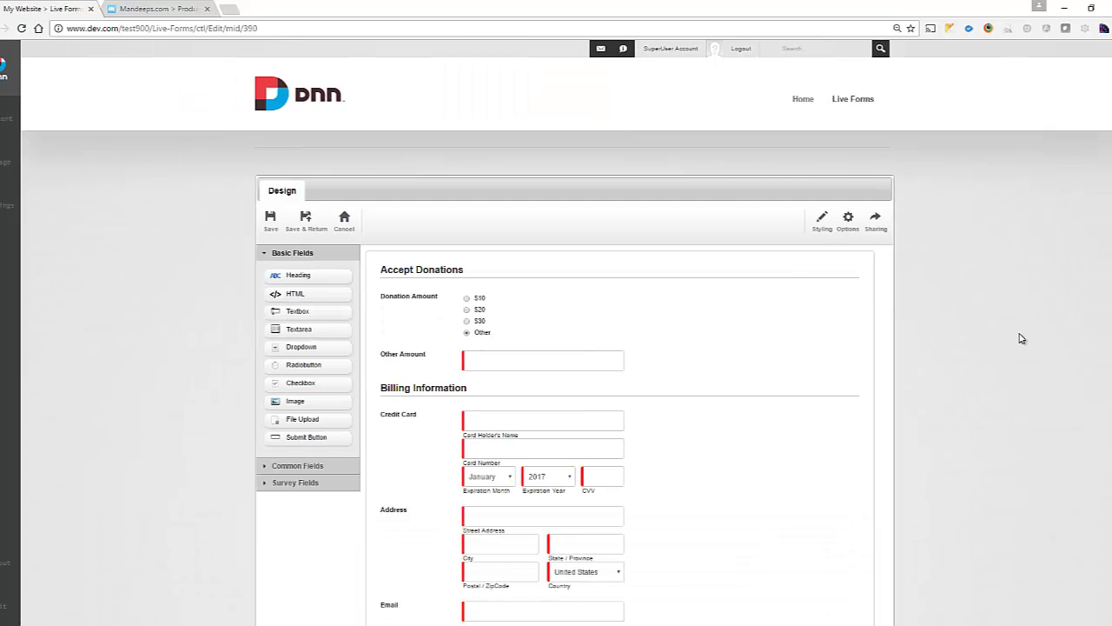
{"action": "scroll", "coordinate": [1001, 323], "scroll_direction": "down", "scroll_amount": 2}
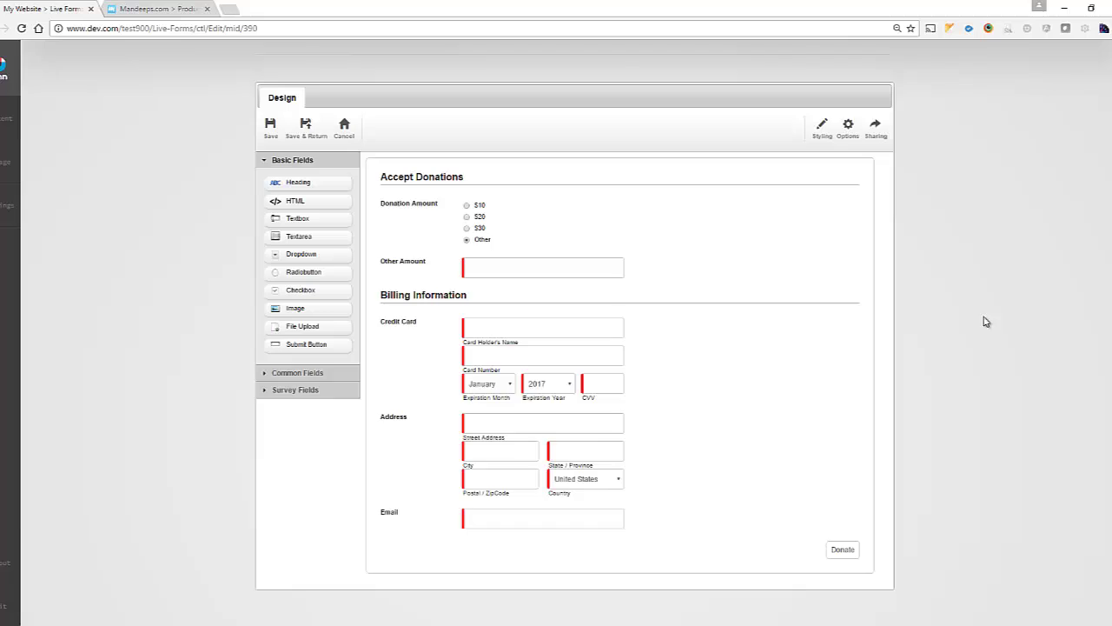
{"action": "scroll", "coordinate": [951, 420], "scroll_direction": "up", "scroll_amount": 1}
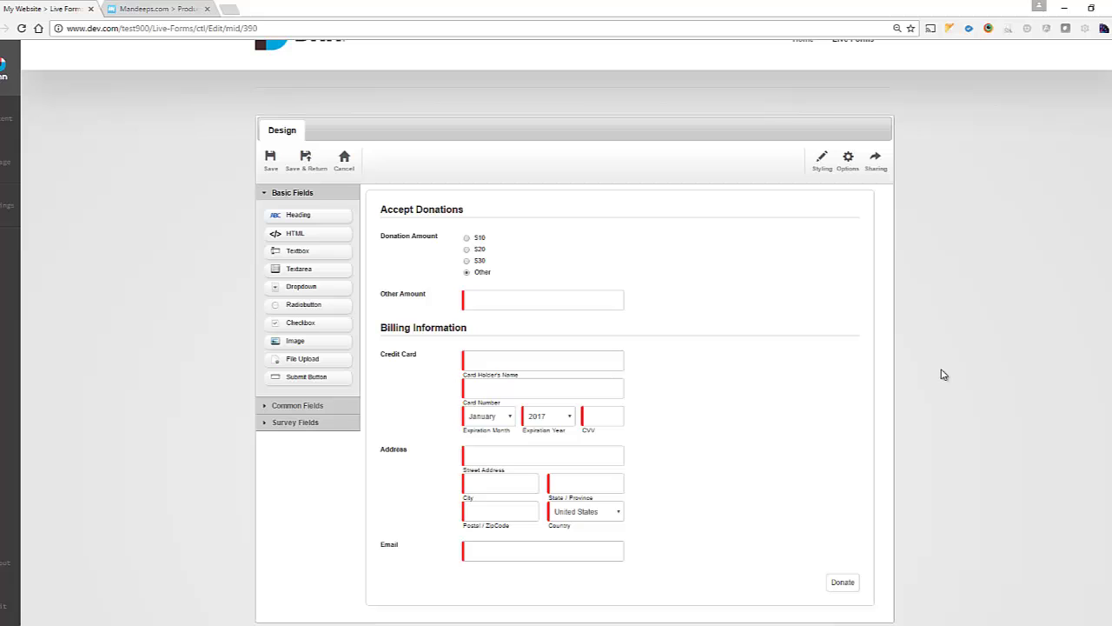
Add a Payments > Cybersource action on form submission named Cybersource, and enter the merchant ID.
{"action": "left_click", "coordinate": [847, 166]}
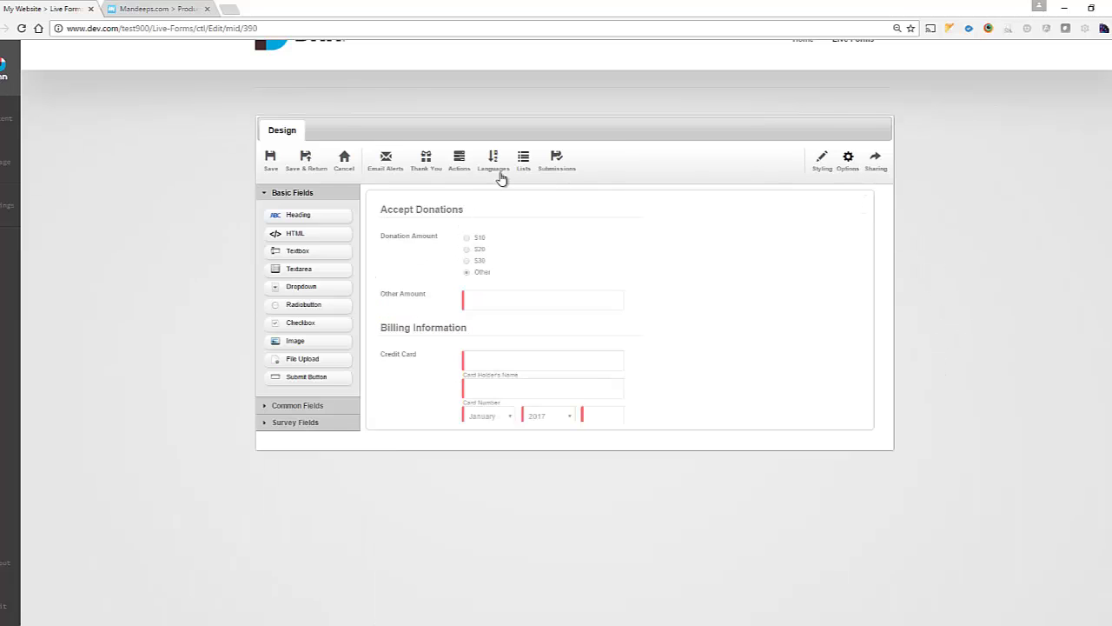
{"action": "left_click", "coordinate": [458, 171]}
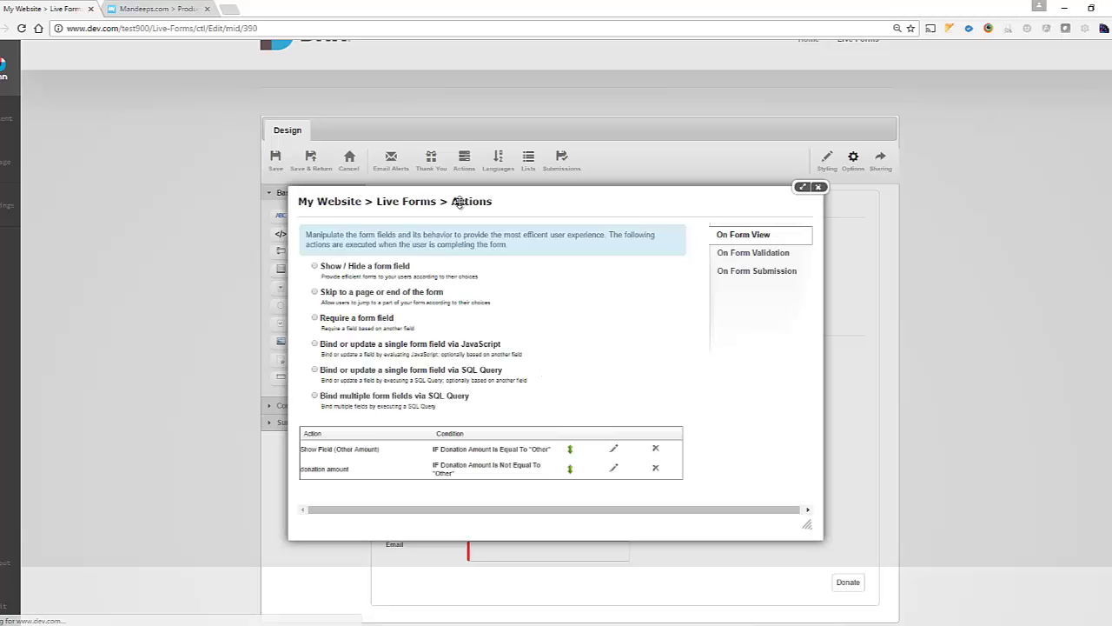
{"action": "left_click", "coordinate": [757, 271]}
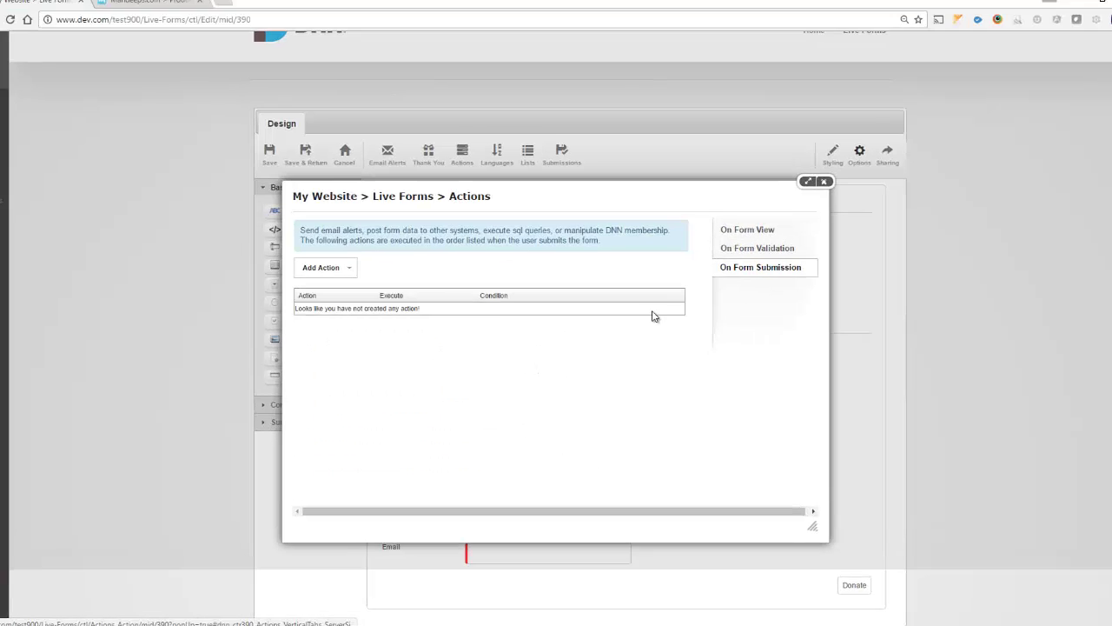
{"action": "left_click", "coordinate": [326, 269]}
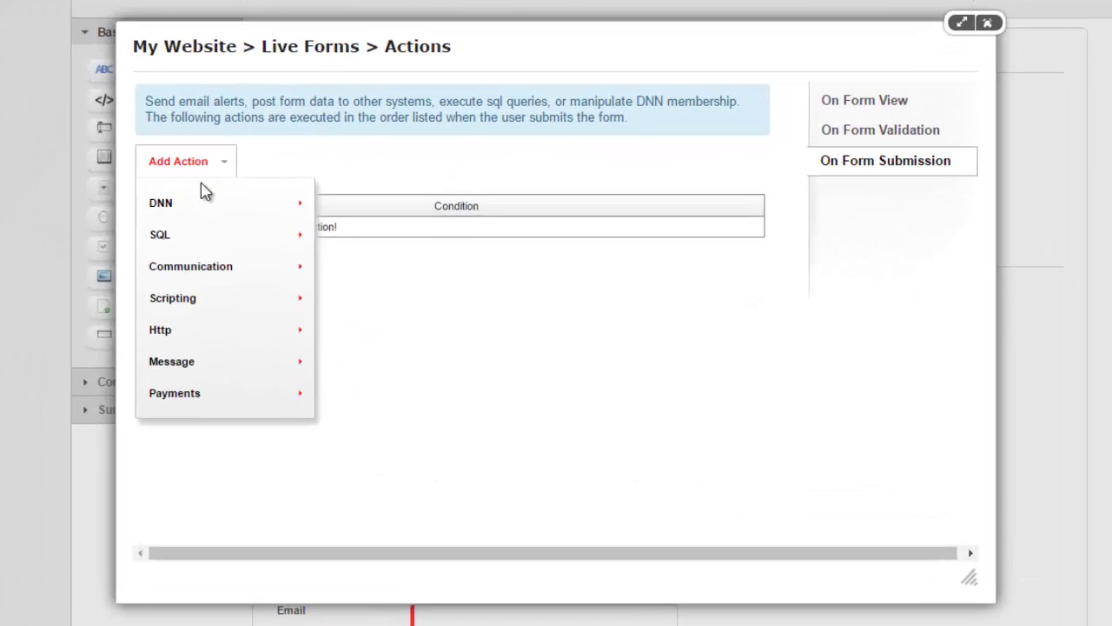
{"action": "mouse_move", "coordinate": [310, 392]}
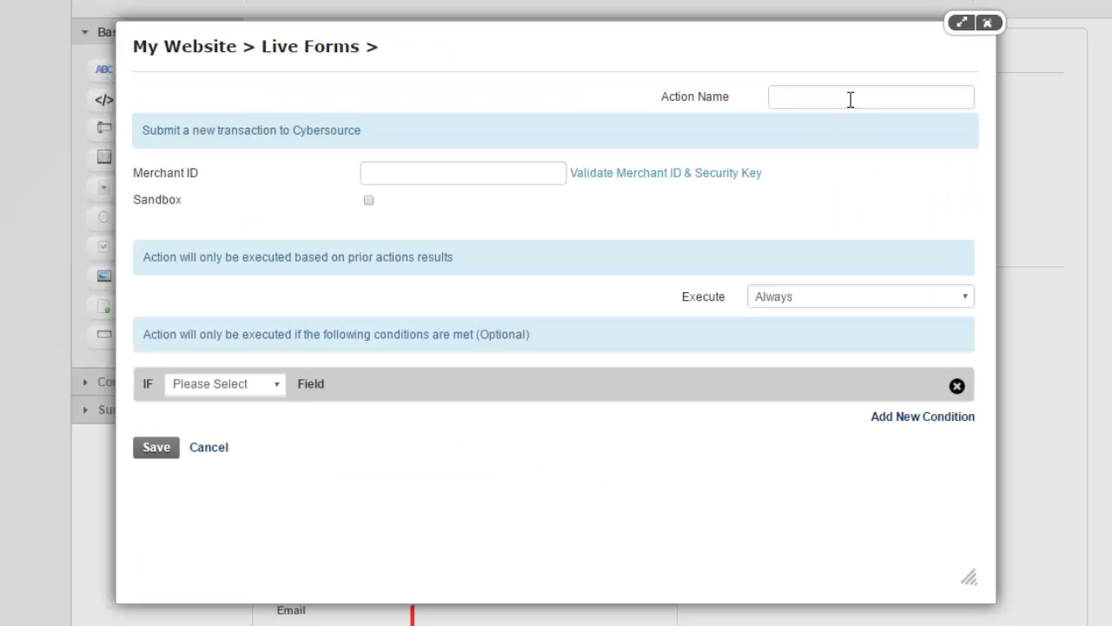
{"action": "left_click", "coordinate": [840, 97]}
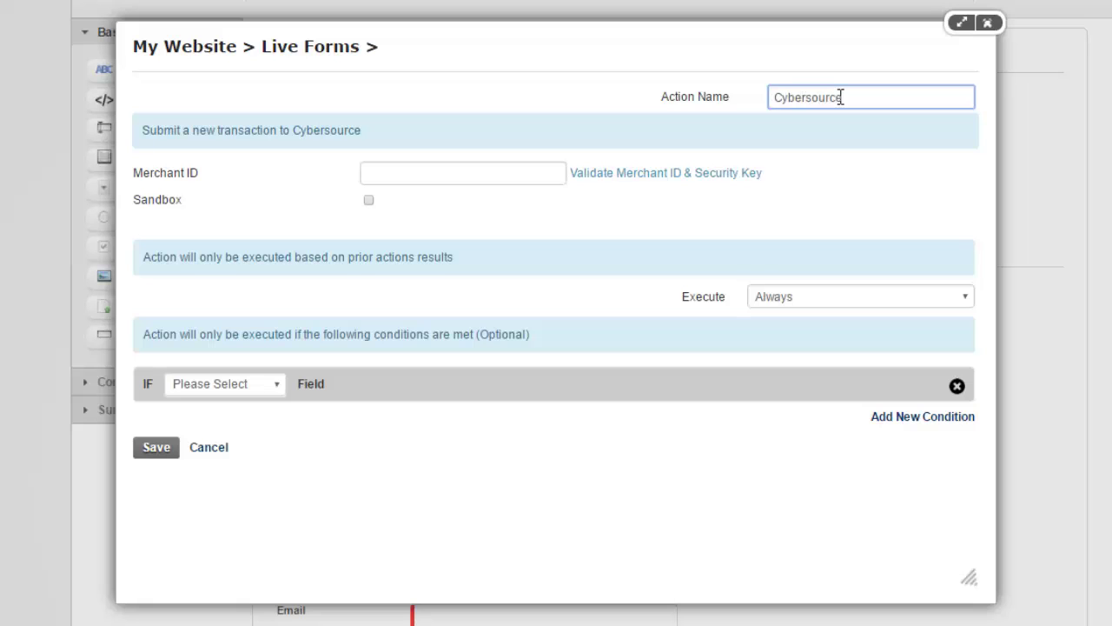
{"action": "left_click", "coordinate": [382, 178]}
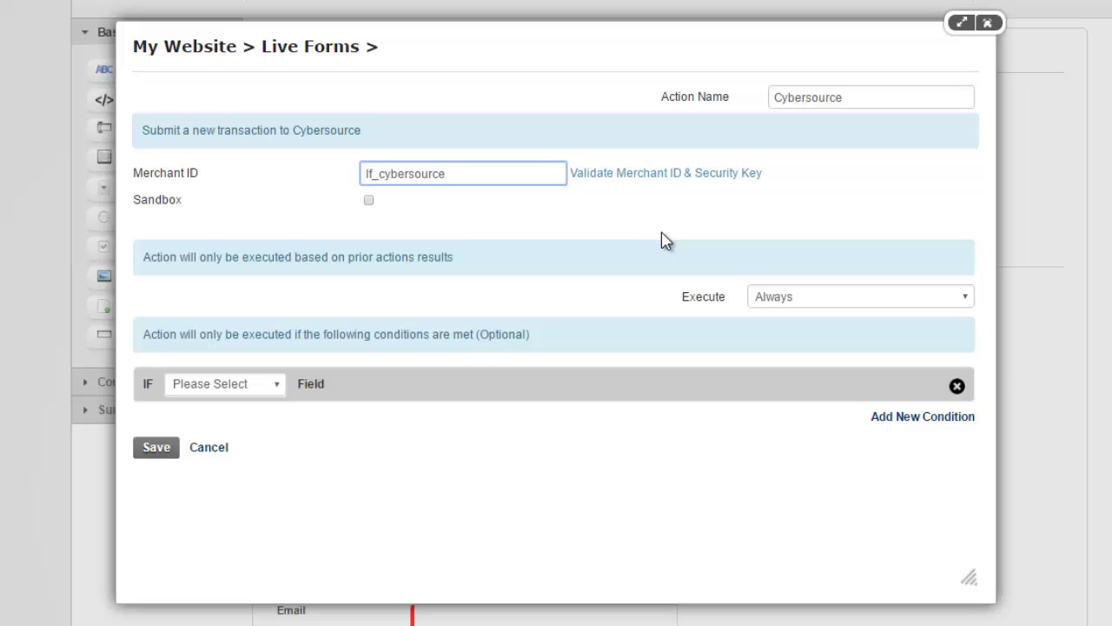
Validate the merchant ID and security key, inspect the key file path, and enable Sandbox.
{"action": "left_click", "coordinate": [686, 178]}
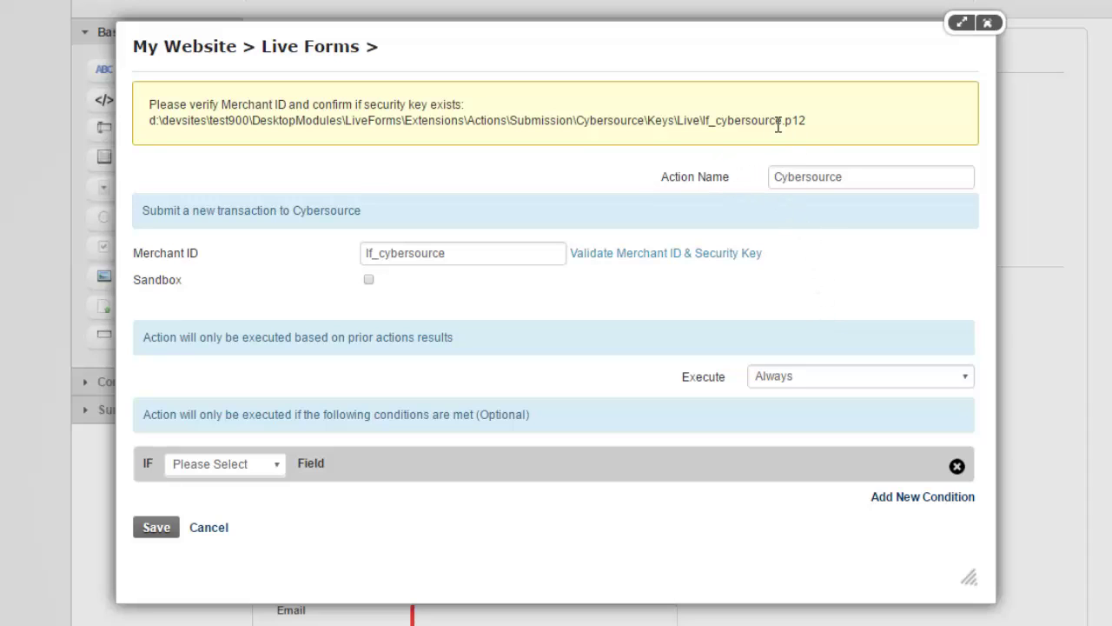
{"action": "left_click_drag", "start_coordinate": [770, 122], "coordinate": [719, 128]}
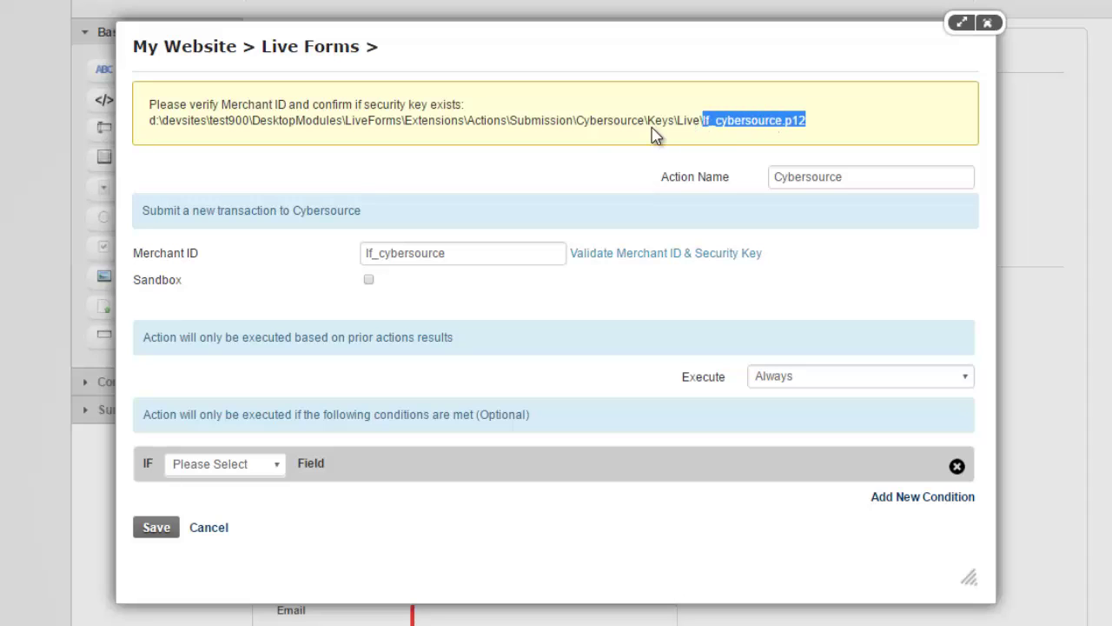
{"action": "left_click", "coordinate": [157, 128]}
{"action": "left_click_drag", "start_coordinate": [156, 129], "coordinate": [815, 119]}
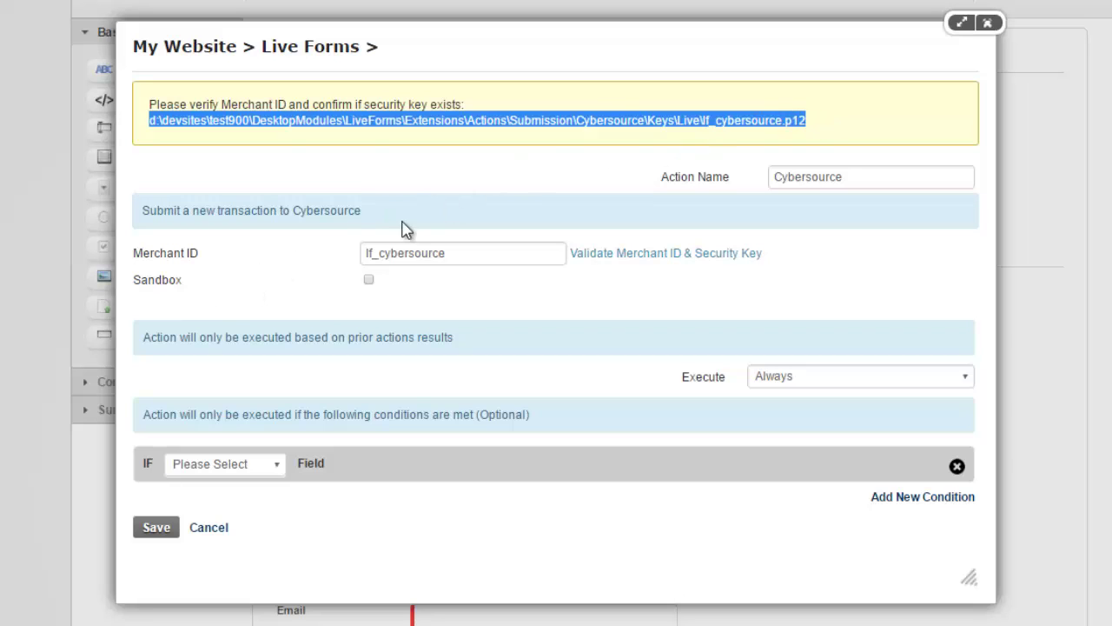
{"action": "left_click", "coordinate": [637, 130]}
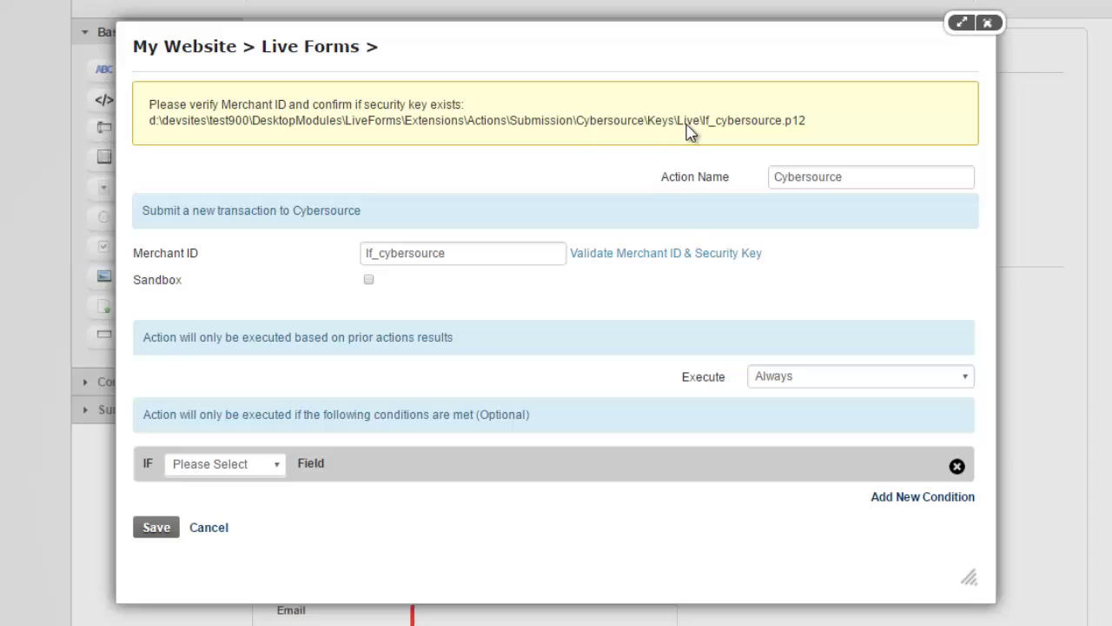
{"action": "double_click", "coordinate": [688, 123]}
{"action": "left_click", "coordinate": [369, 281]}
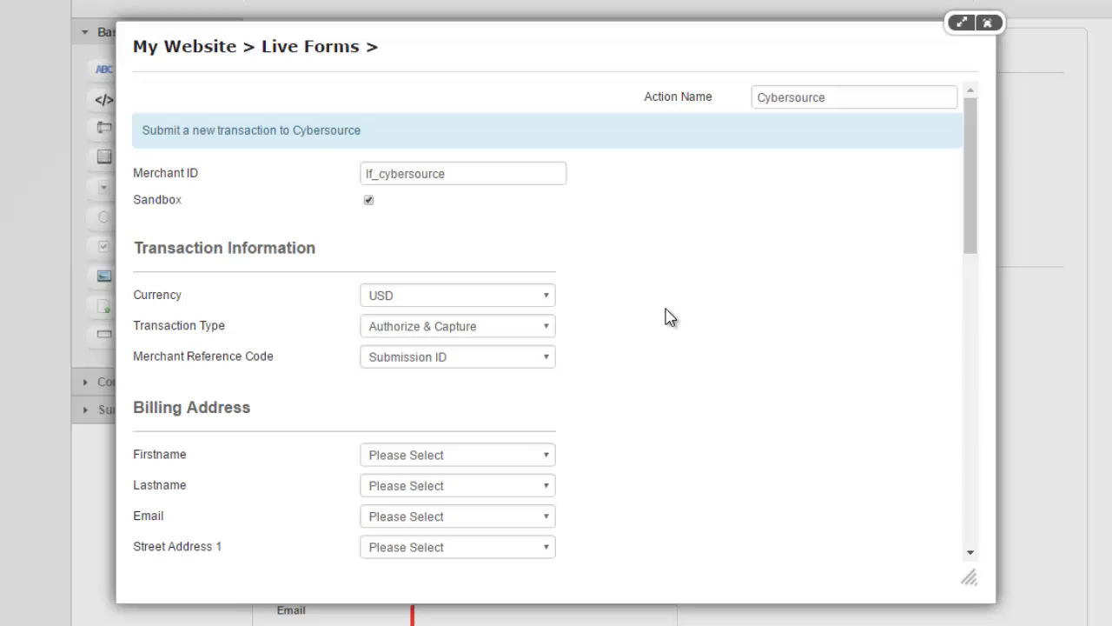
Keep currency USD, transaction type Authorize & Capture, and merchant reference code Submission ID.
{"action": "scroll", "coordinate": [665, 317], "scroll_direction": "down", "scroll_amount": 1}
{"action": "left_click", "coordinate": [542, 201]}
{"action": "left_click", "coordinate": [544, 204]}
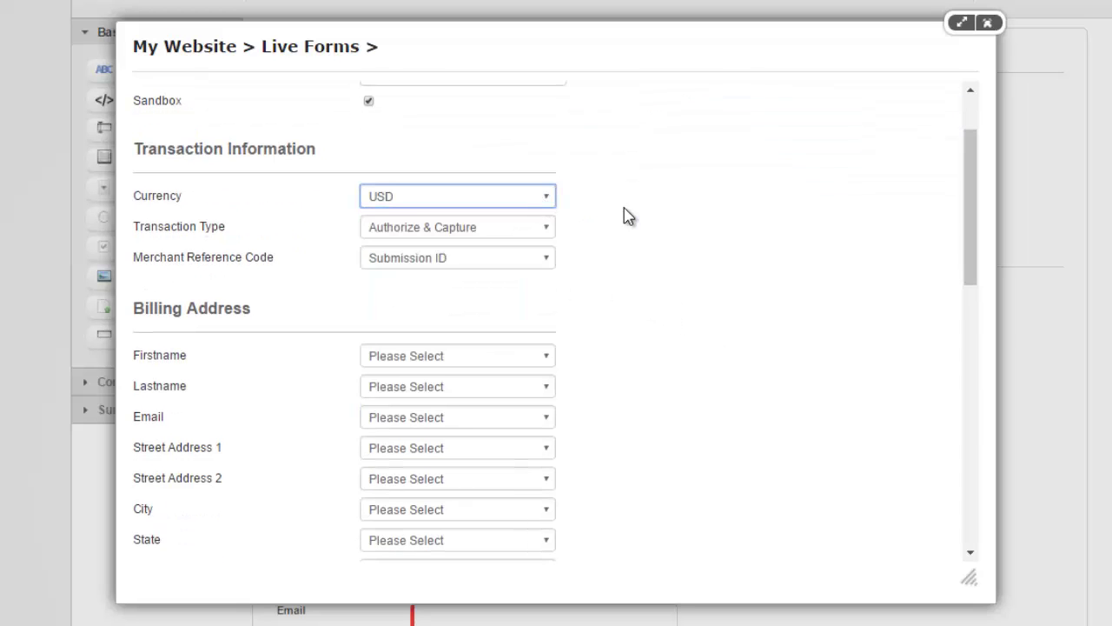
{"action": "left_click", "coordinate": [550, 231]}
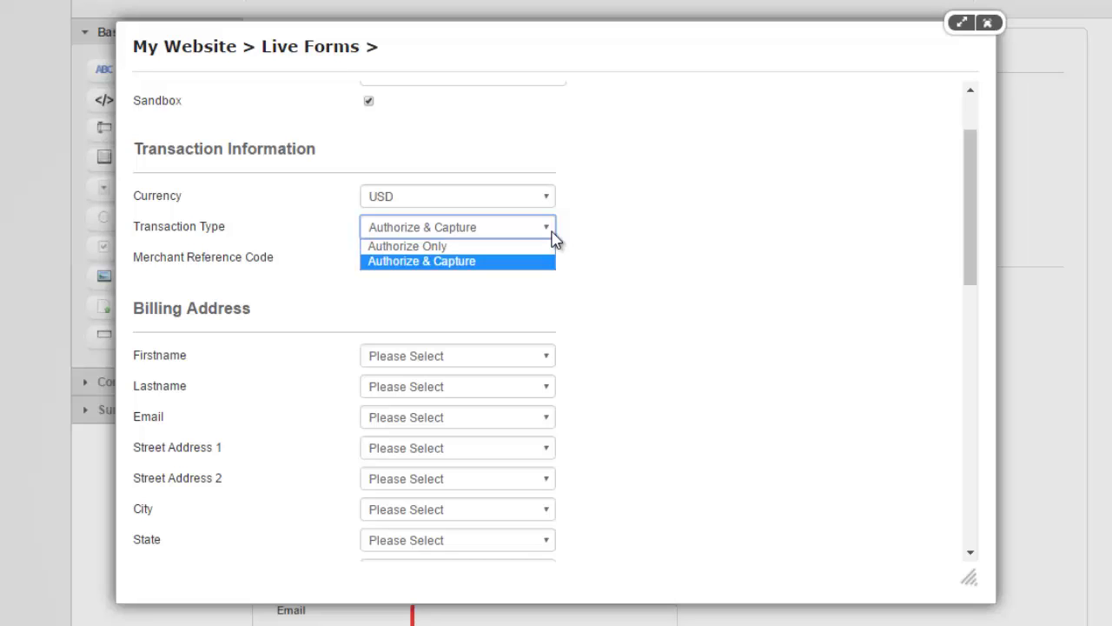
{"action": "left_click", "coordinate": [584, 234]}
{"action": "left_click", "coordinate": [594, 237]}
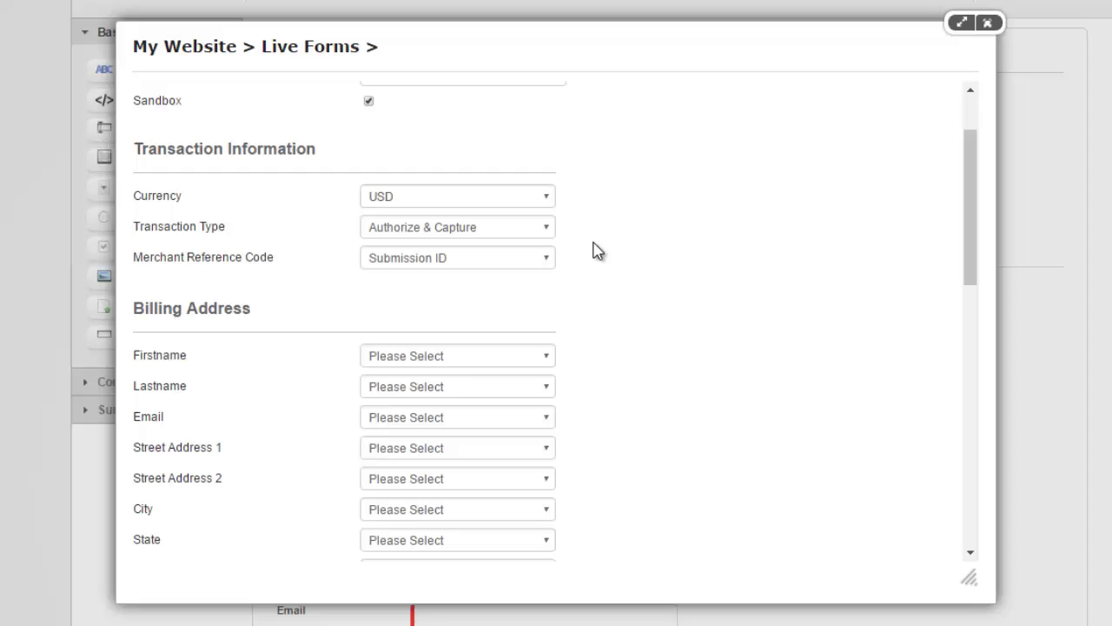
{"action": "left_click", "coordinate": [501, 261]}
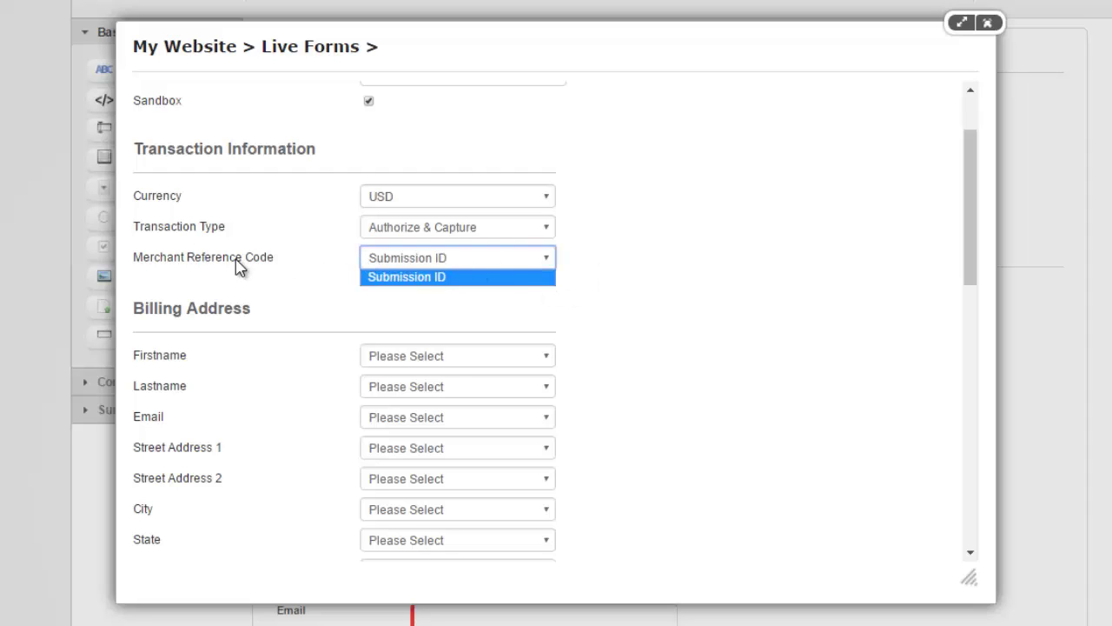
{"action": "left_click", "coordinate": [295, 265]}
{"action": "left_click", "coordinate": [296, 266]}
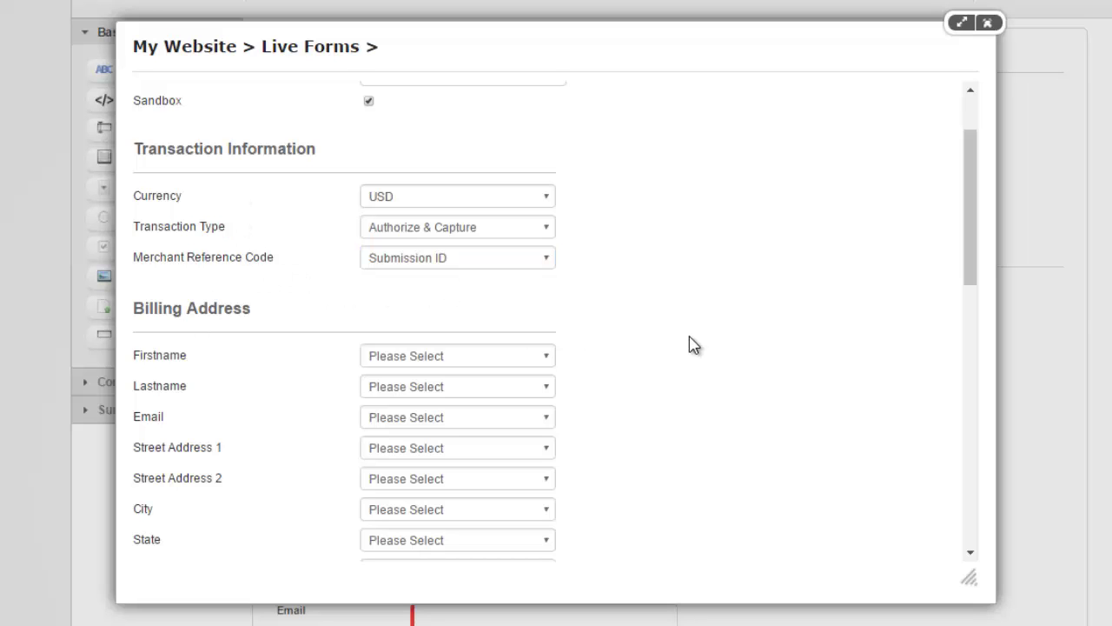
{"action": "scroll", "coordinate": [687, 343], "scroll_direction": "down", "scroll_amount": 3}
{"action": "scroll", "coordinate": [609, 346], "scroll_direction": "up", "scroll_amount": 1}
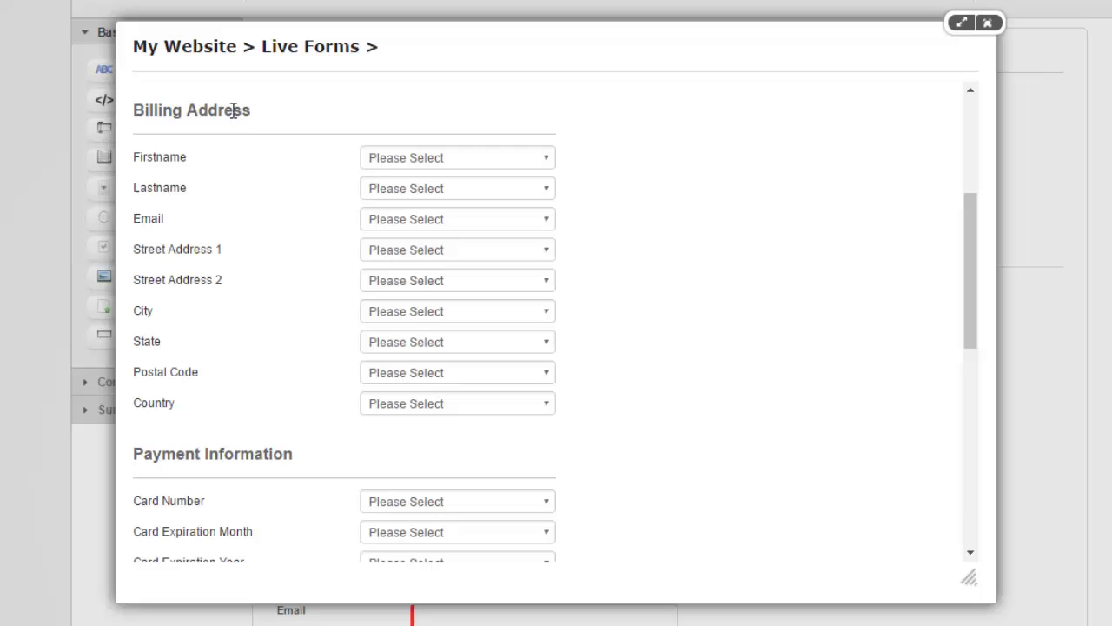
Map billing Firstname and Lastname to the Credit Card field and Email to Email.
{"action": "left_click", "coordinate": [487, 163]}
{"action": "left_click", "coordinate": [497, 189]}
{"action": "left_click", "coordinate": [466, 189]}
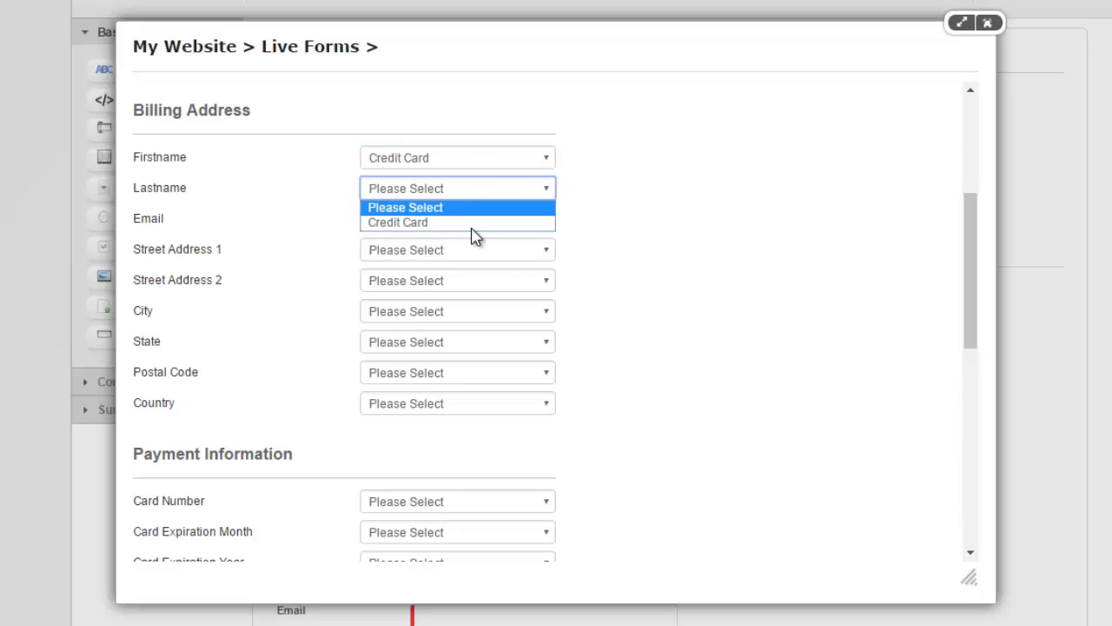
{"action": "left_click", "coordinate": [472, 223]}
{"action": "left_click", "coordinate": [427, 224]}
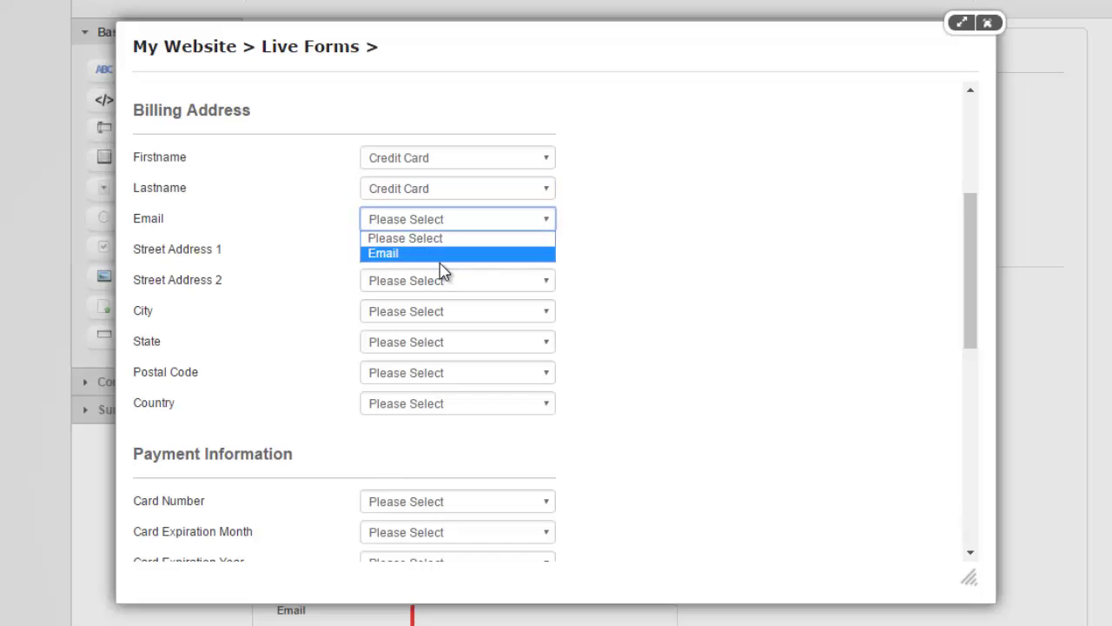
{"action": "left_click", "coordinate": [443, 261]}
Map Street Address 1 and 2, City, State, Postal Code and Country to the Address field.
{"action": "left_click", "coordinate": [442, 254]}
{"action": "left_click", "coordinate": [441, 284]}
{"action": "left_click", "coordinate": [444, 282]}
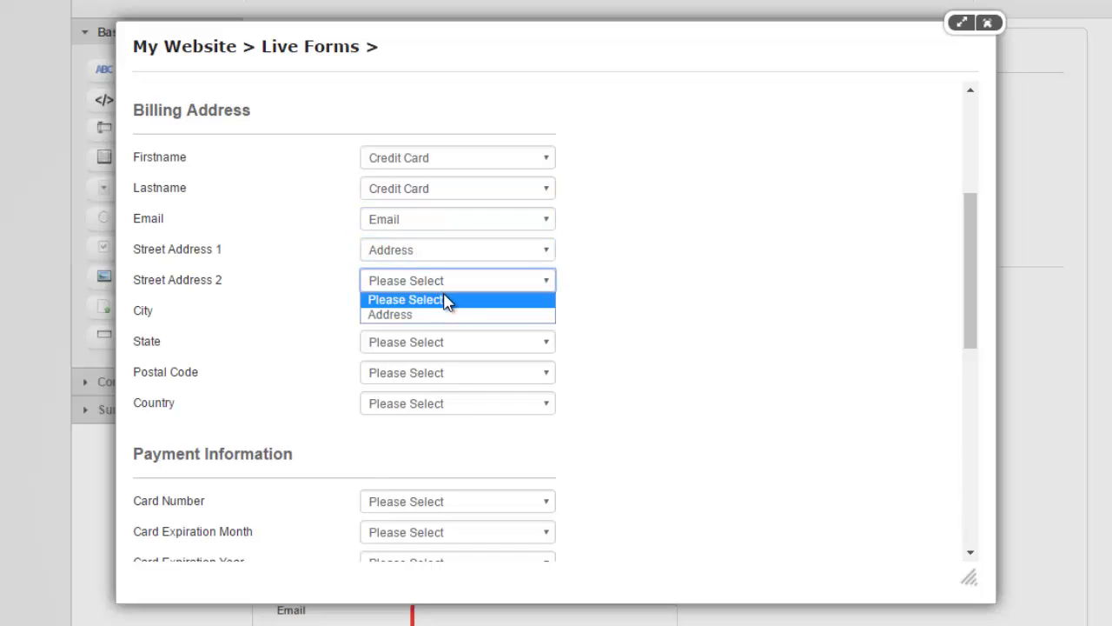
{"action": "left_click", "coordinate": [448, 314]}
{"action": "left_click", "coordinate": [450, 318]}
{"action": "left_click", "coordinate": [450, 347]}
{"action": "left_click", "coordinate": [450, 346]}
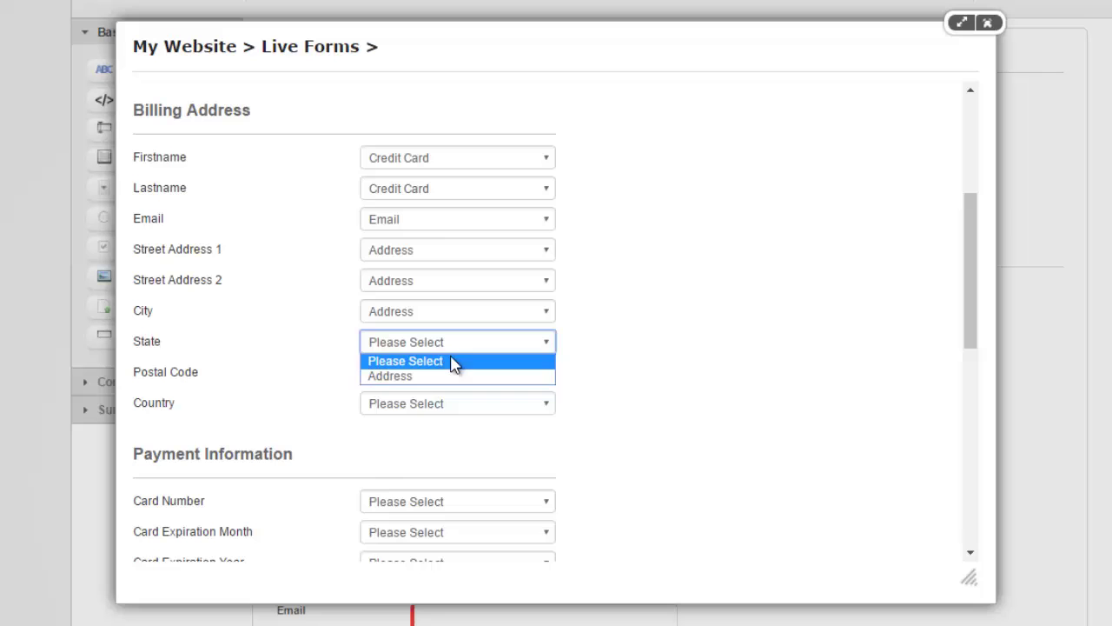
{"action": "left_click", "coordinate": [452, 361]}
{"action": "left_click", "coordinate": [452, 374]}
{"action": "left_click", "coordinate": [467, 407]}
{"action": "left_click", "coordinate": [470, 405]}
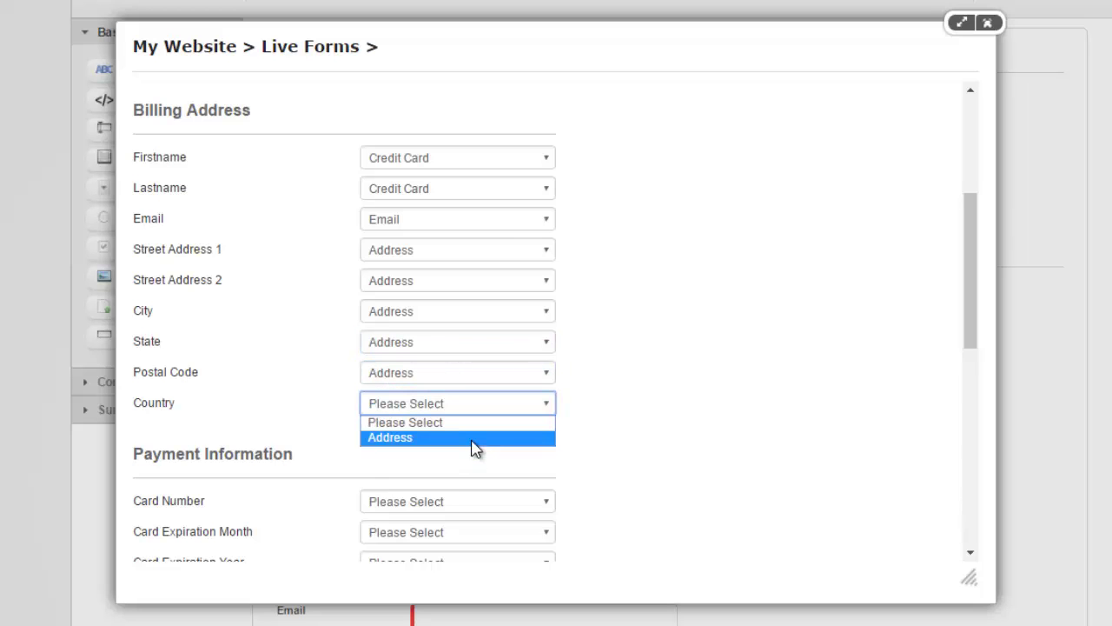
{"action": "left_click", "coordinate": [472, 439]}
Map card number, expiration month and year, and CVV to Credit Card; Purchase Total to Other Amount.
{"action": "scroll", "coordinate": [599, 395], "scroll_direction": "down", "scroll_amount": 2}
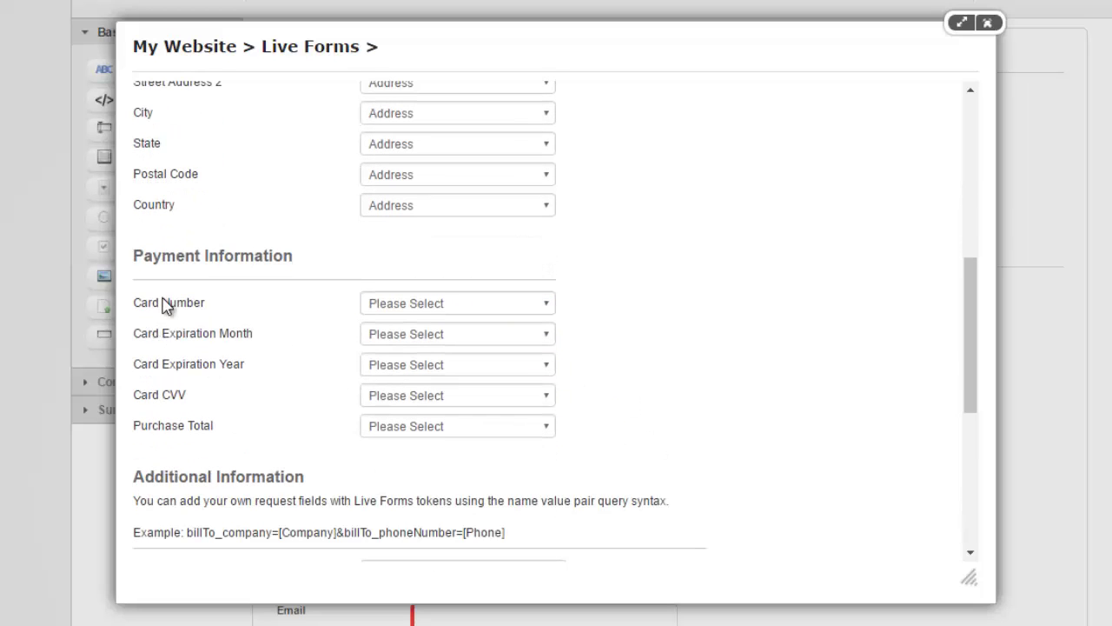
{"action": "left_click", "coordinate": [445, 311]}
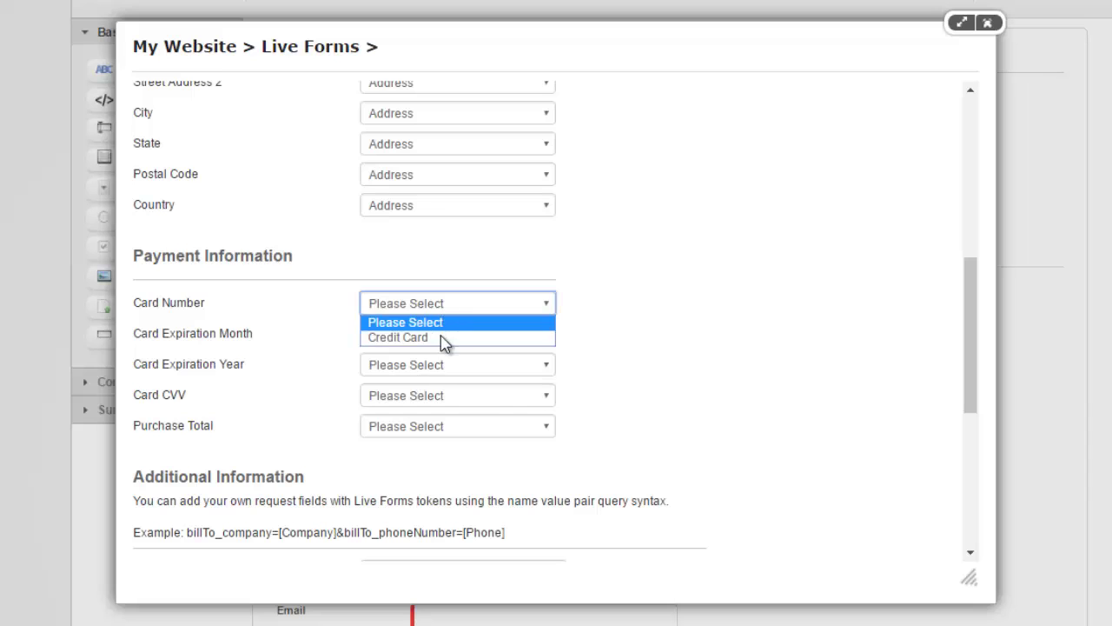
{"action": "left_click", "coordinate": [441, 339]}
{"action": "left_click", "coordinate": [443, 342]}
{"action": "left_click", "coordinate": [441, 369]}
{"action": "left_click", "coordinate": [440, 367]}
{"action": "left_click", "coordinate": [440, 396]}
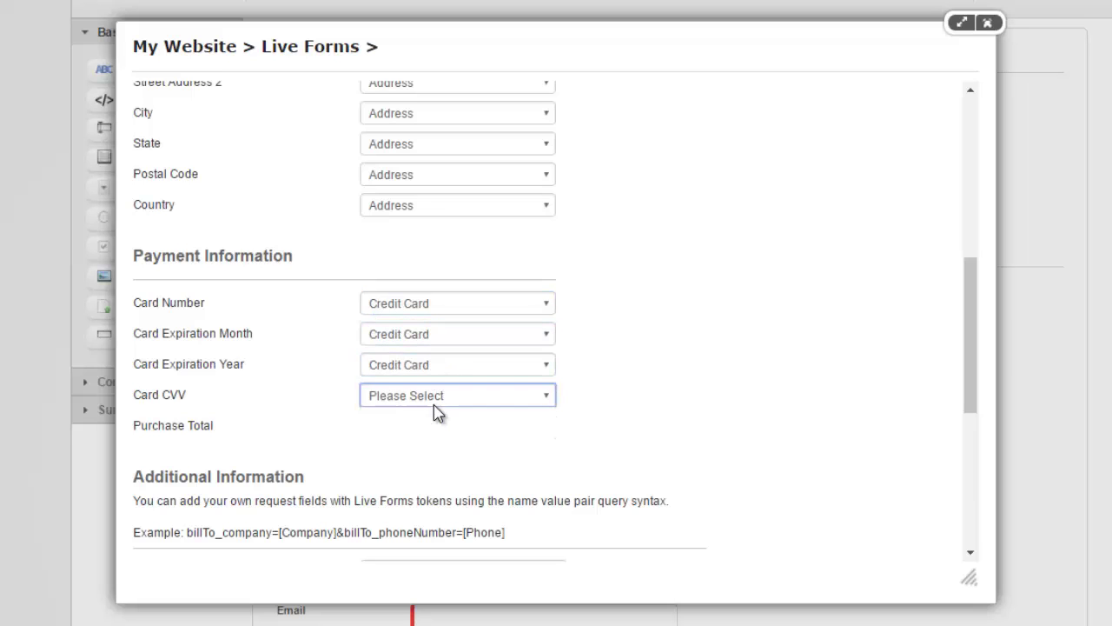
{"action": "left_click", "coordinate": [440, 402]}
{"action": "left_click", "coordinate": [440, 430]}
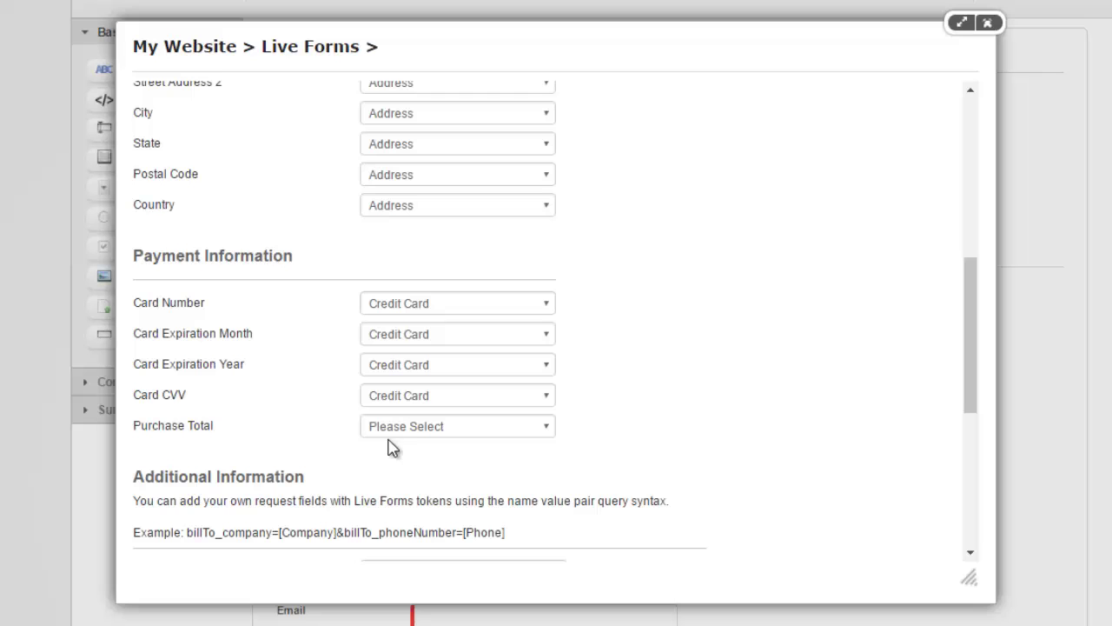
{"action": "left_click", "coordinate": [437, 430]}
{"action": "left_click", "coordinate": [454, 460]}
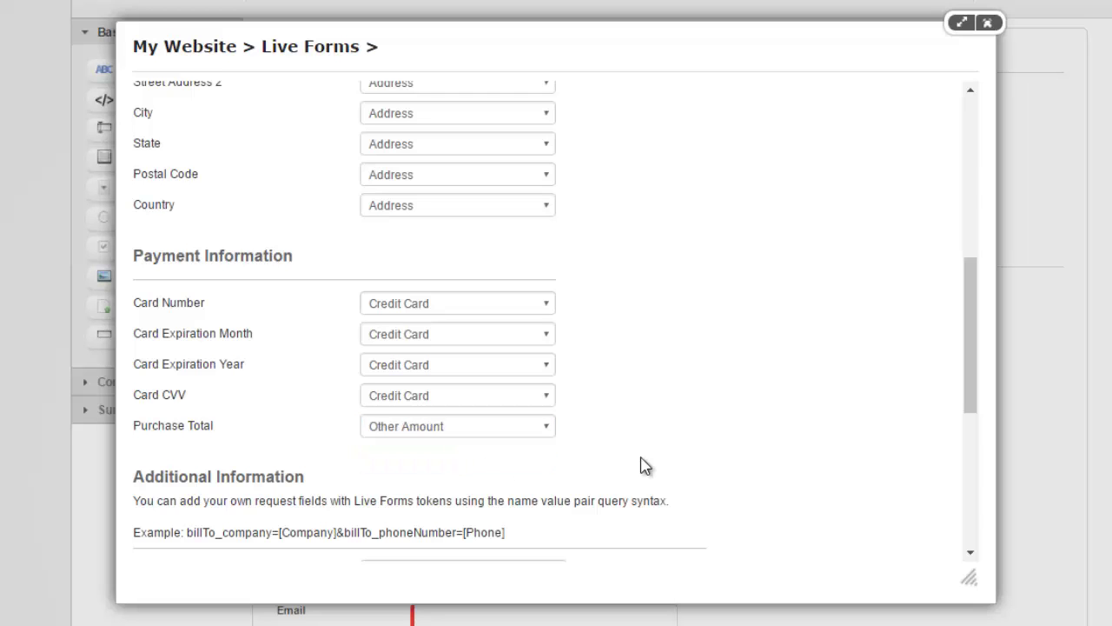
{"action": "scroll", "coordinate": [278, 421], "scroll_direction": "down", "scroll_amount": 2}
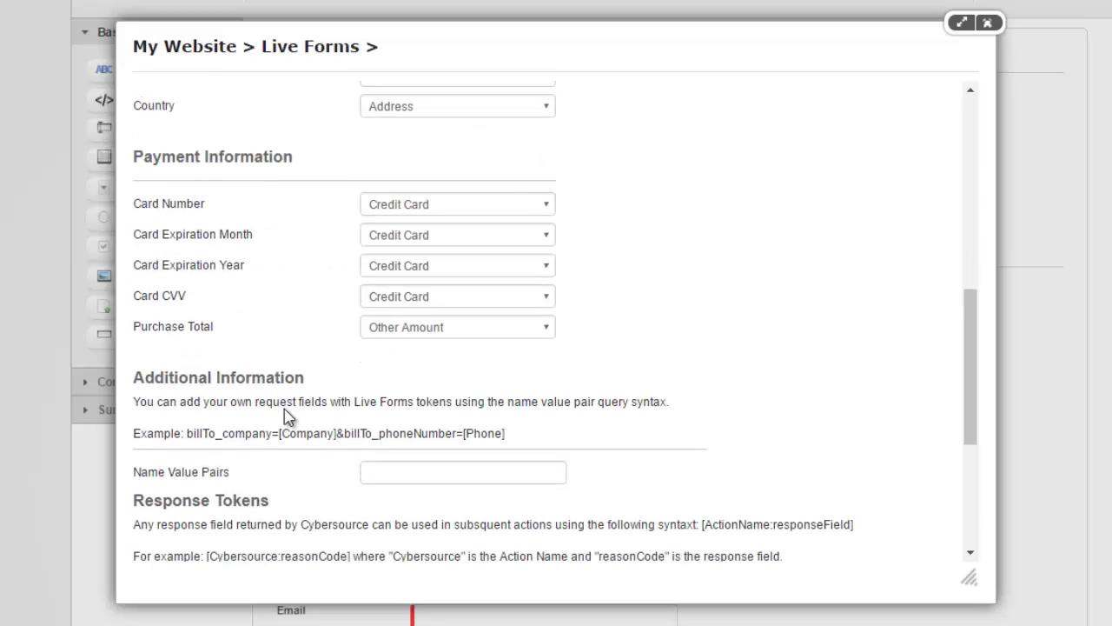
Review the reasonCode and decisionMessage response tokens, then save the Cybersource action.
{"action": "scroll", "coordinate": [295, 413], "scroll_direction": "down", "scroll_amount": 2}
{"action": "scroll", "coordinate": [287, 363], "scroll_direction": "down", "scroll_amount": 2}
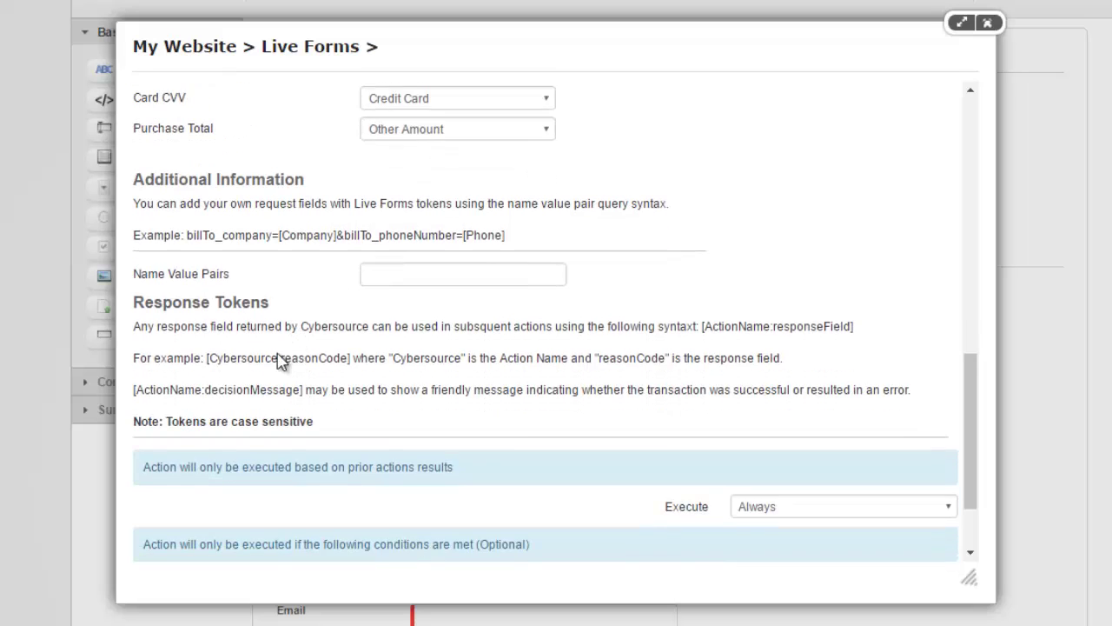
{"action": "scroll", "coordinate": [276, 361], "scroll_direction": "down", "scroll_amount": 2}
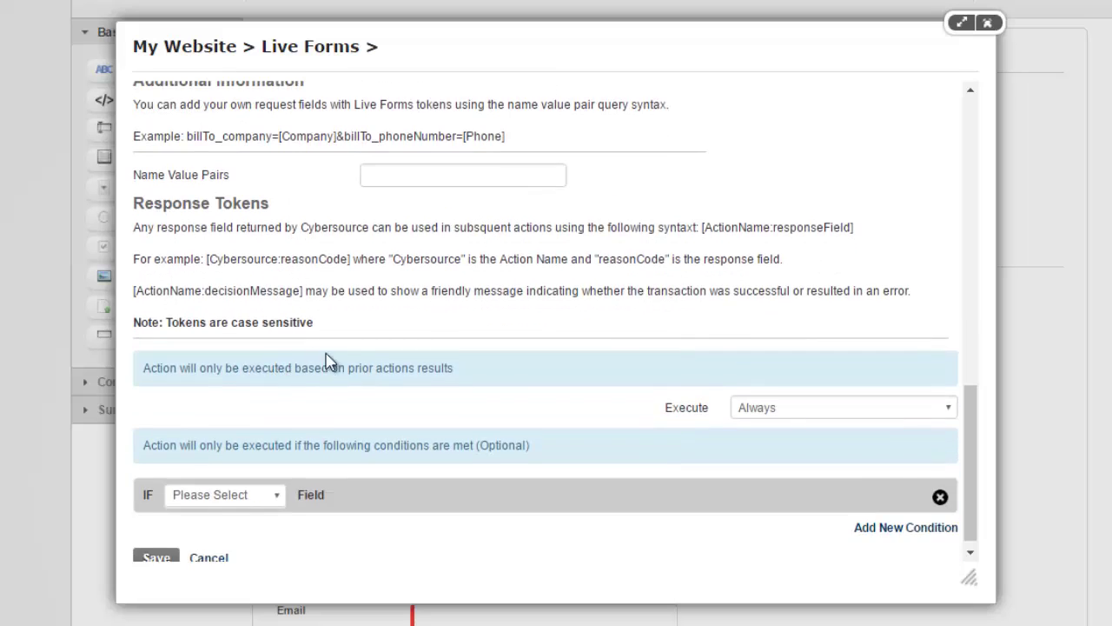
{"action": "scroll", "coordinate": [236, 199], "scroll_direction": "up", "scroll_amount": 2}
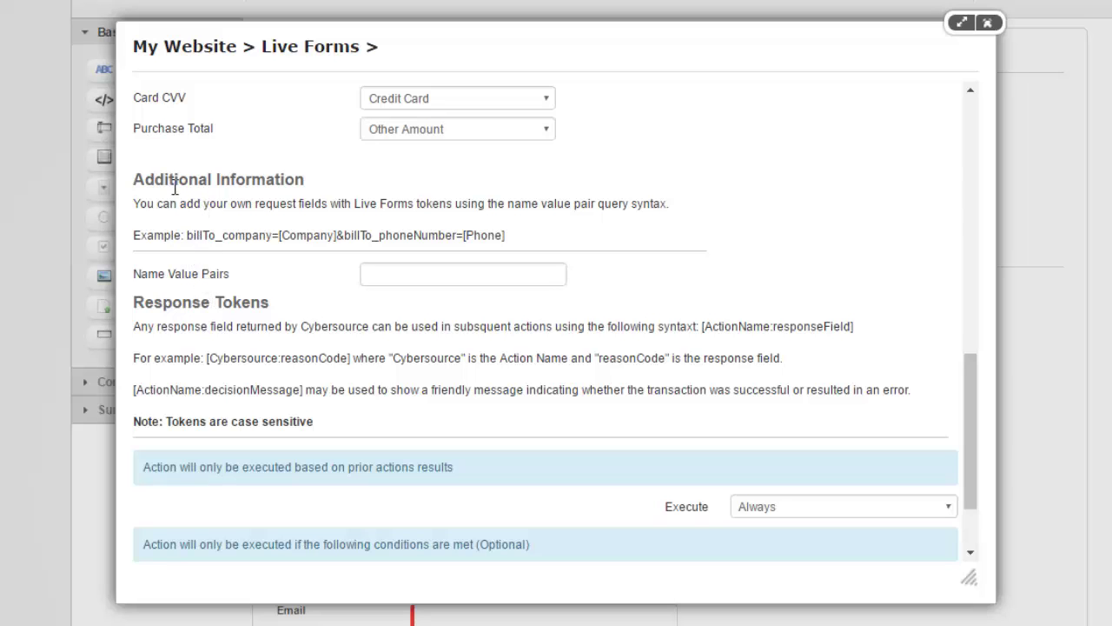
{"action": "scroll", "coordinate": [218, 209], "scroll_direction": "down", "scroll_amount": 2}
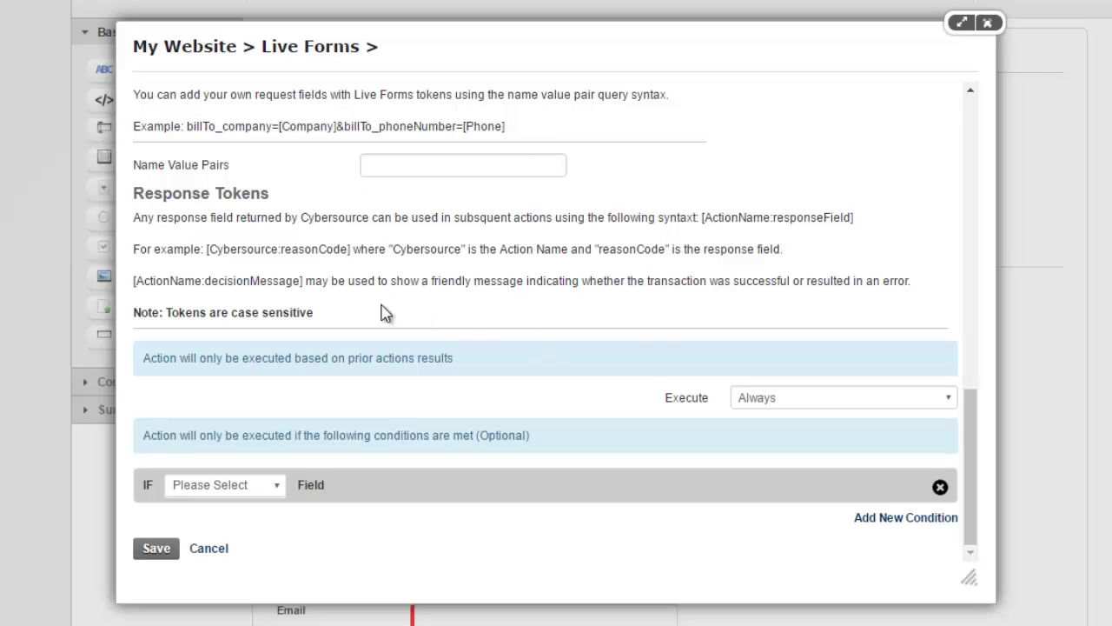
{"action": "left_click_drag", "start_coordinate": [205, 249], "coordinate": [350, 256]}
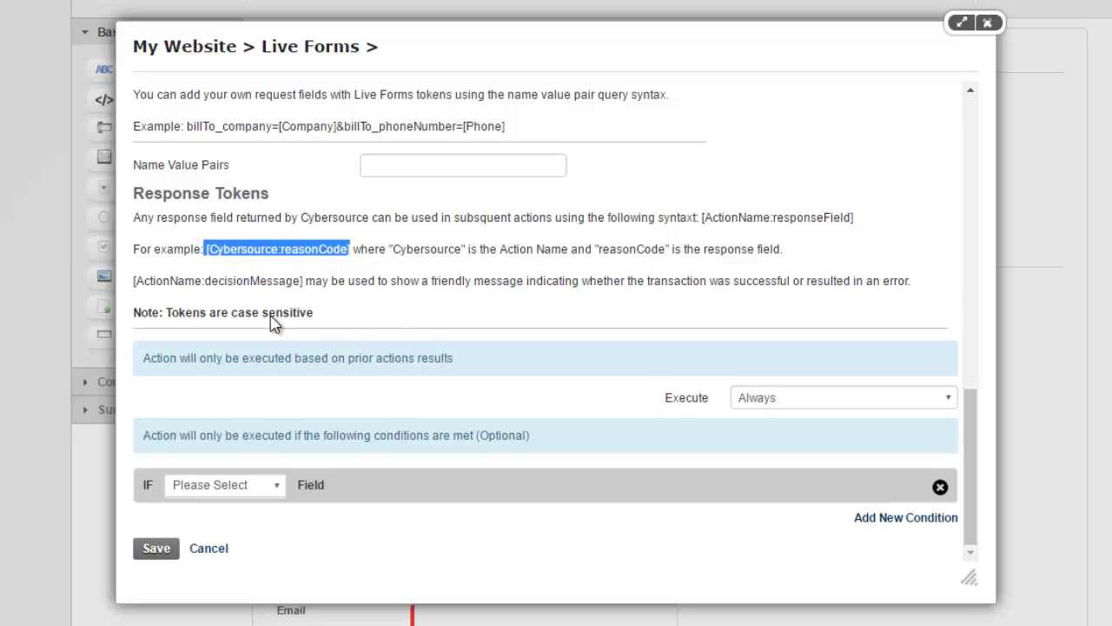
{"action": "left_click_drag", "start_coordinate": [210, 281], "coordinate": [305, 283]}
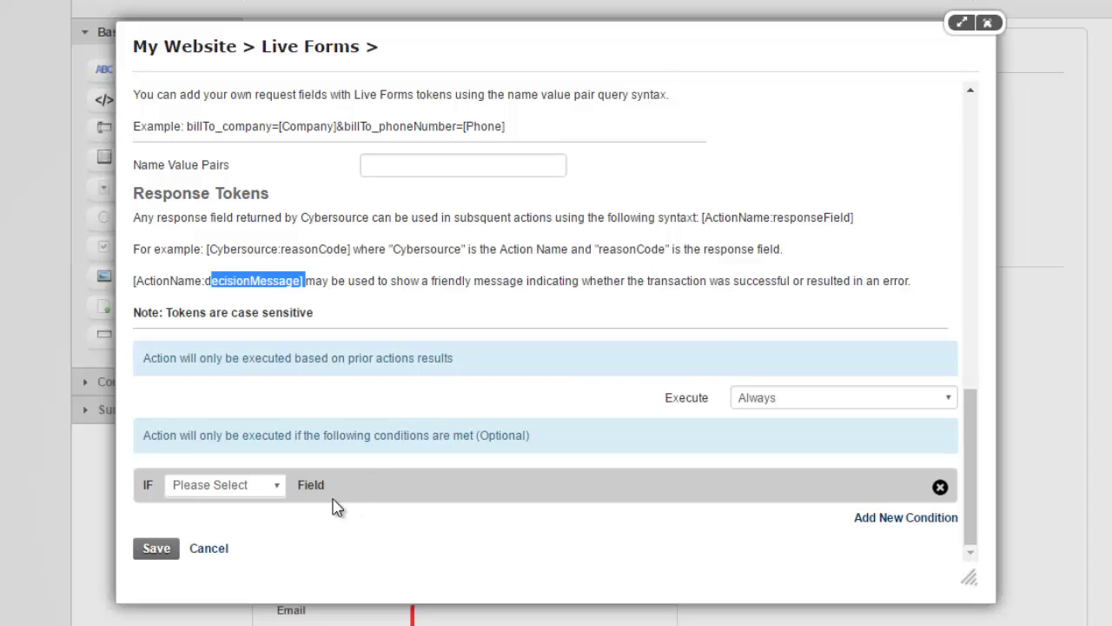
{"action": "left_click", "coordinate": [165, 559]}
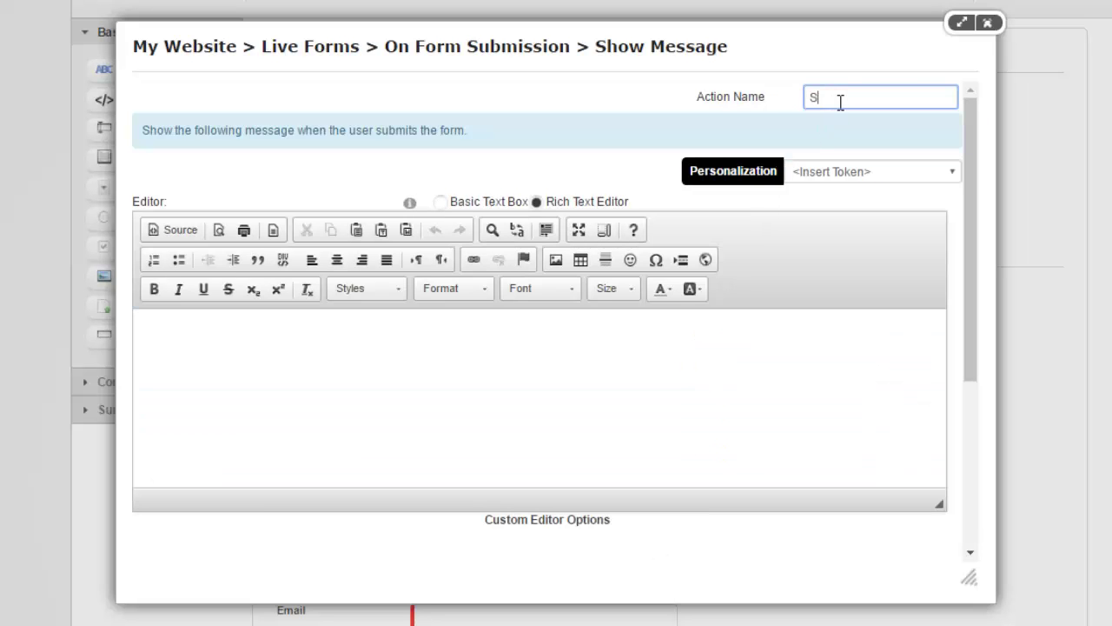
Name the message action Success and paste bold 'Order placed:' followed by [Cybersource:decisionMessage].
{"action": "type", "text": "uccess"}
{"action": "key", "text": "Tab"}
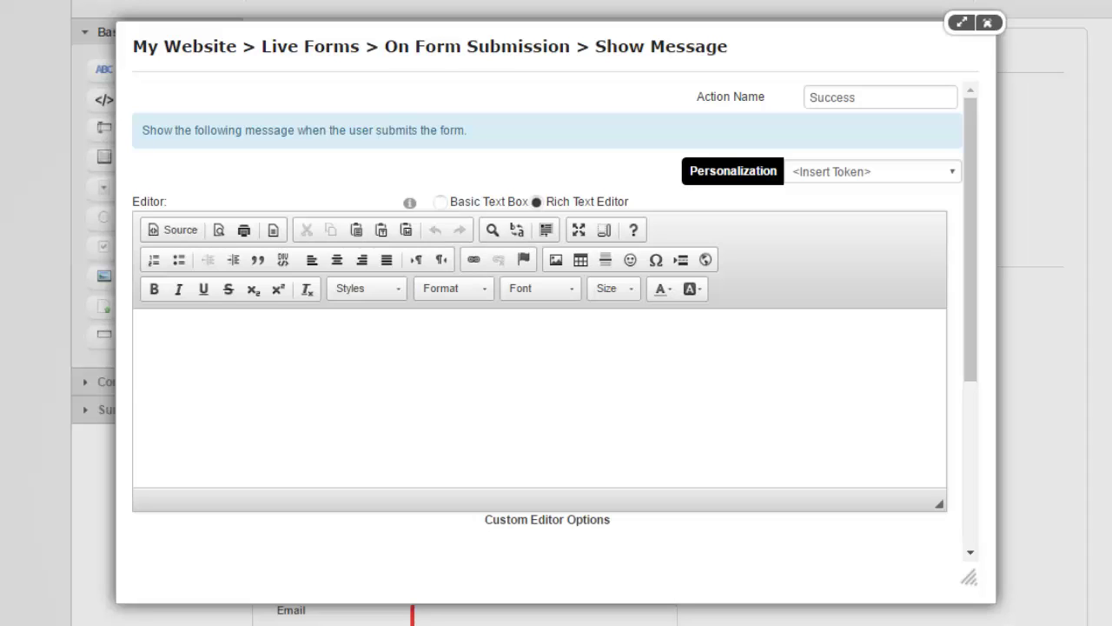
{"action": "left_click", "coordinate": [559, 394]}
{"action": "type", "text": "Order placed: [Cybersource:decisionMessage]"}
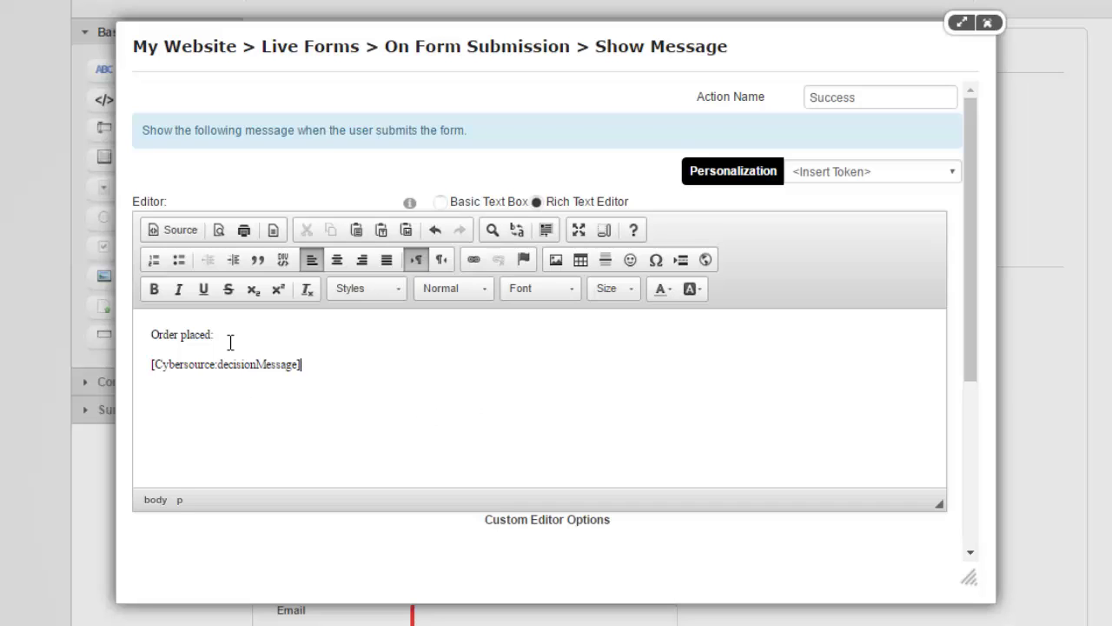
{"action": "left_click_drag", "start_coordinate": [230, 341], "coordinate": [154, 347]}
{"action": "key", "text": "ctrl+b"}
{"action": "left_click", "coordinate": [358, 391]}
{"action": "left_click_drag", "start_coordinate": [244, 383], "coordinate": [118, 383]}
{"action": "left_click", "coordinate": [292, 394]}
{"action": "scroll", "coordinate": [324, 419], "scroll_direction": "down", "scroll_amount": 5}
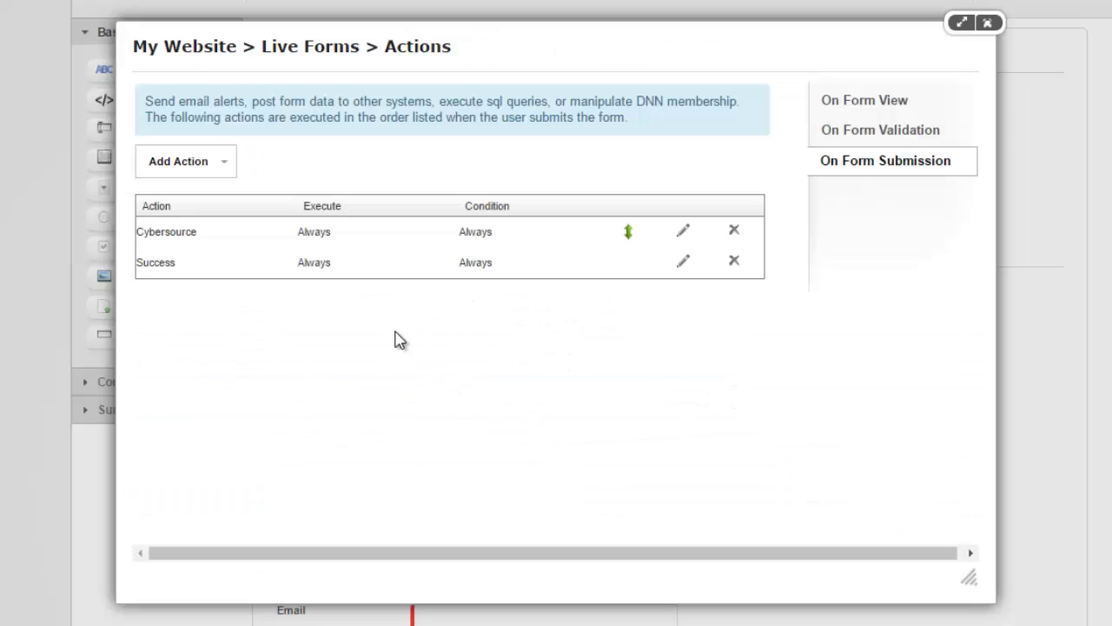
Change the Success action's Execute setting to 'If immediately prior action is successful'.
{"action": "left_click", "coordinate": [676, 271]}
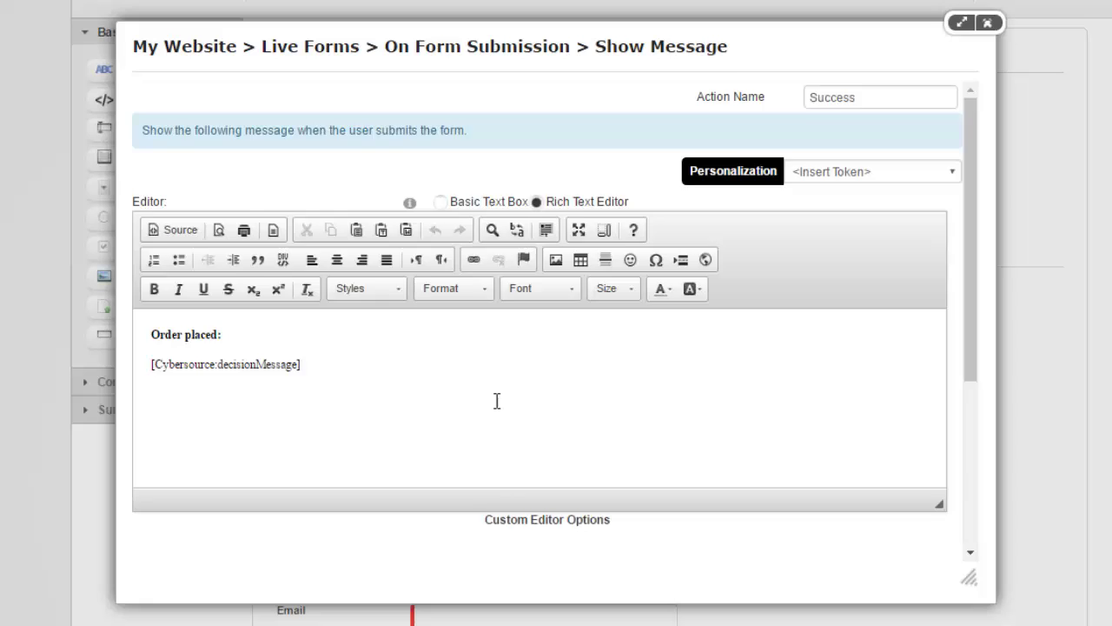
{"action": "scroll", "coordinate": [496, 397], "scroll_direction": "down", "scroll_amount": 3}
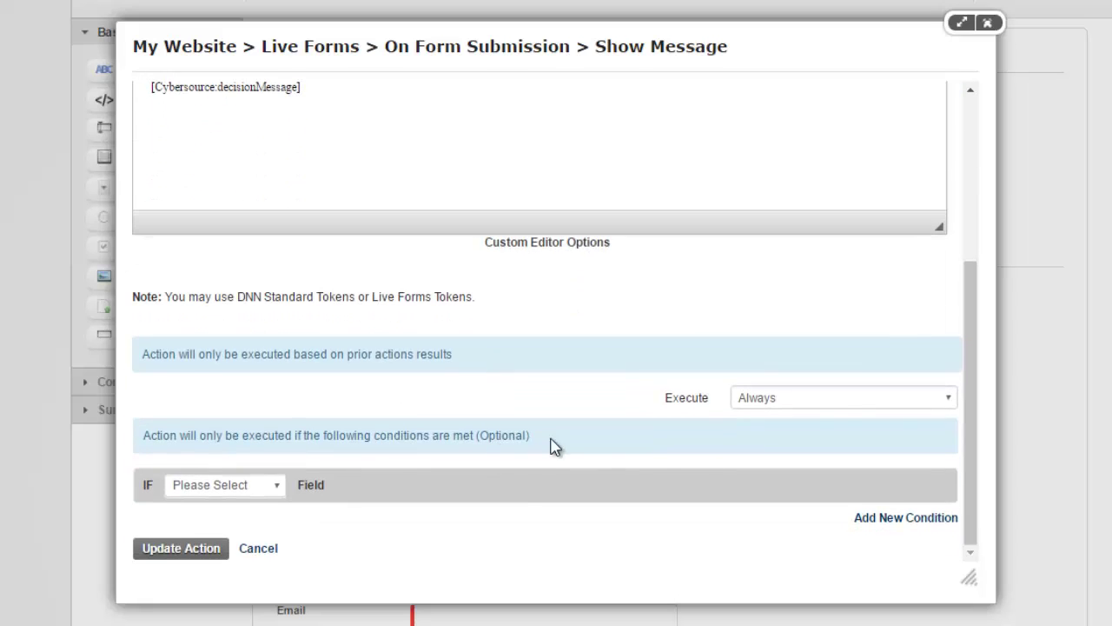
{"action": "left_click", "coordinate": [847, 410]}
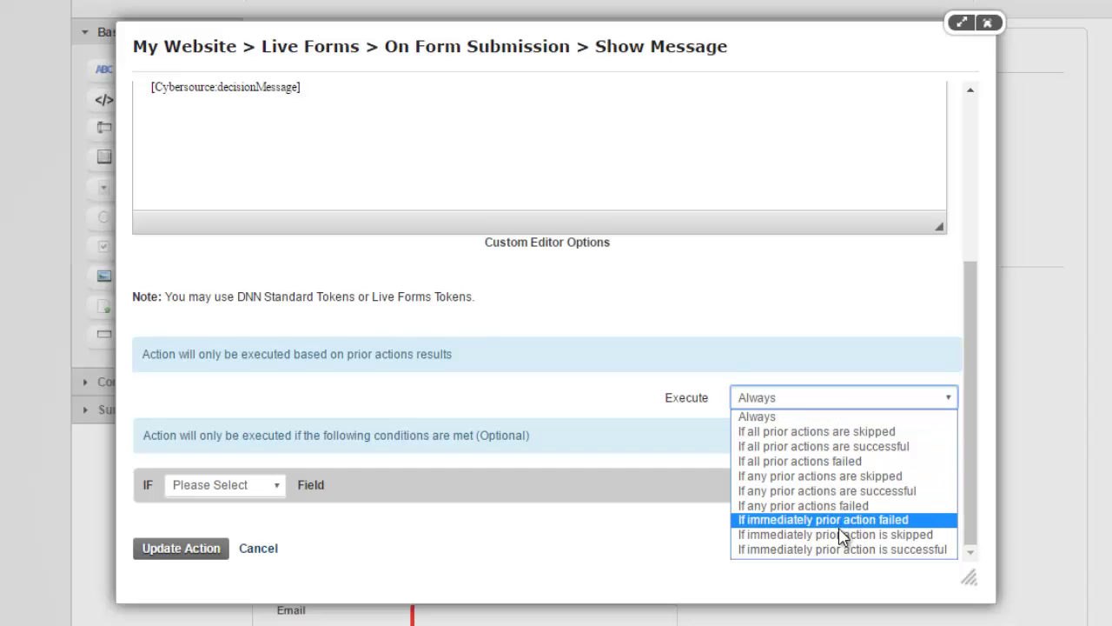
{"action": "left_click", "coordinate": [876, 549]}
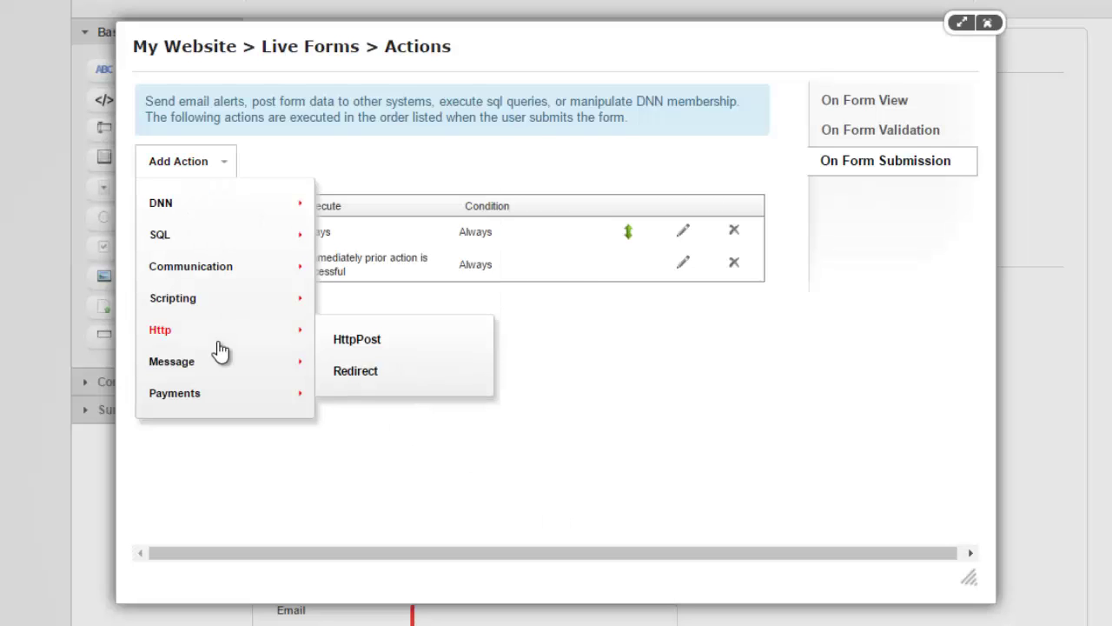
Add a Show Message action named Error containing the pasted order-error message.
{"action": "mouse_move", "coordinate": [218, 360]}
{"action": "left_click", "coordinate": [383, 365]}
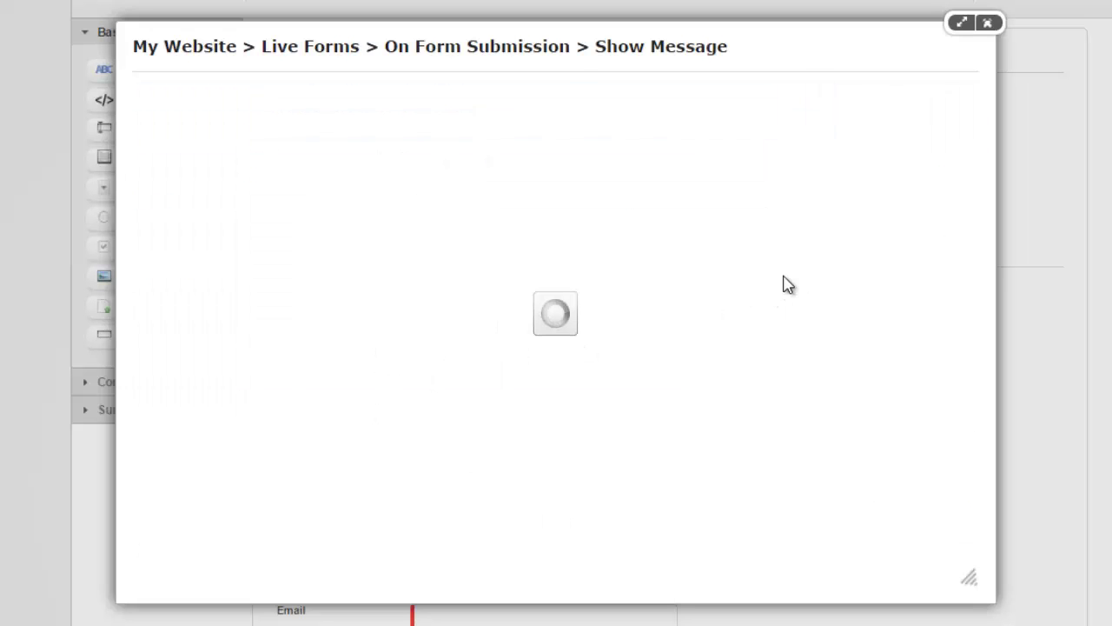
{"action": "left_click", "coordinate": [848, 99]}
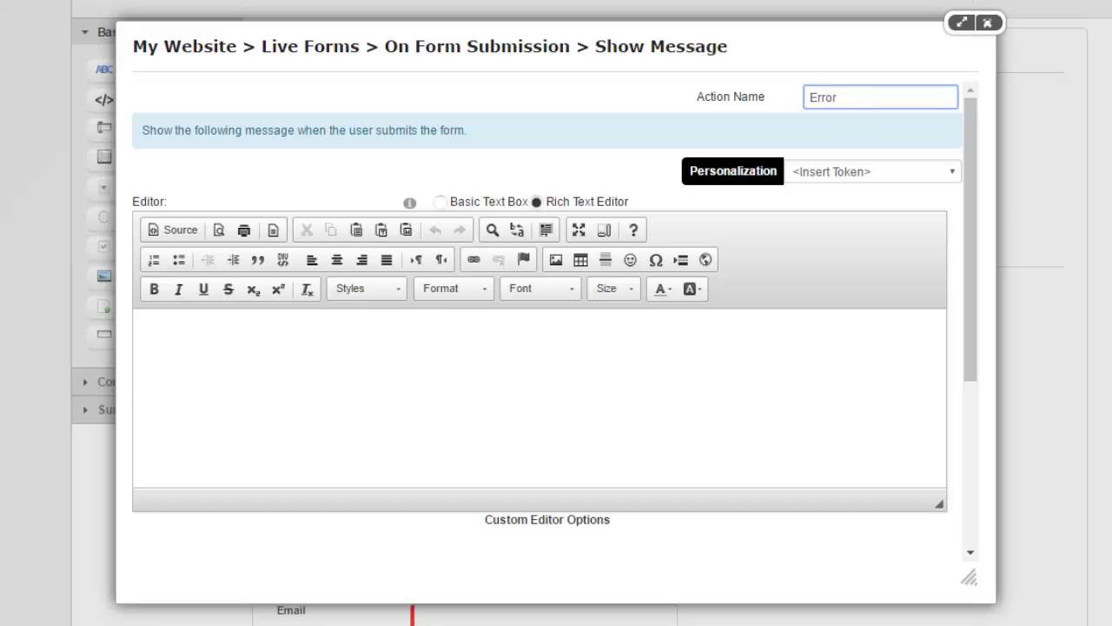
{"action": "key", "text": "Tab"}
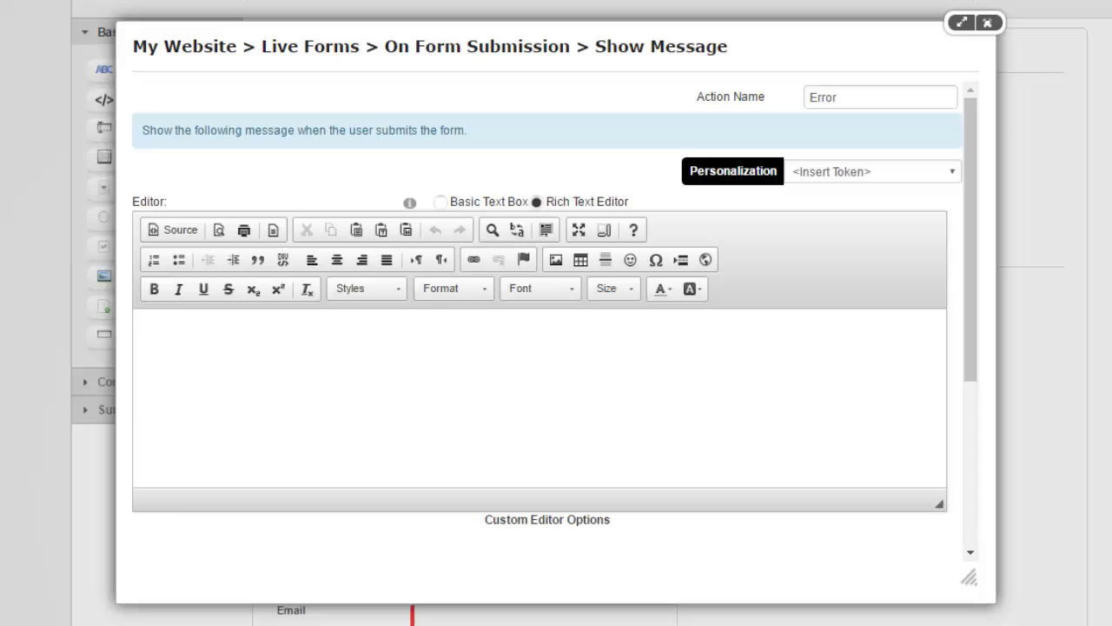
{"action": "left_click", "coordinate": [521, 442]}
{"action": "type", "text": "There was an error placing your order. Please contact us to place your order."}
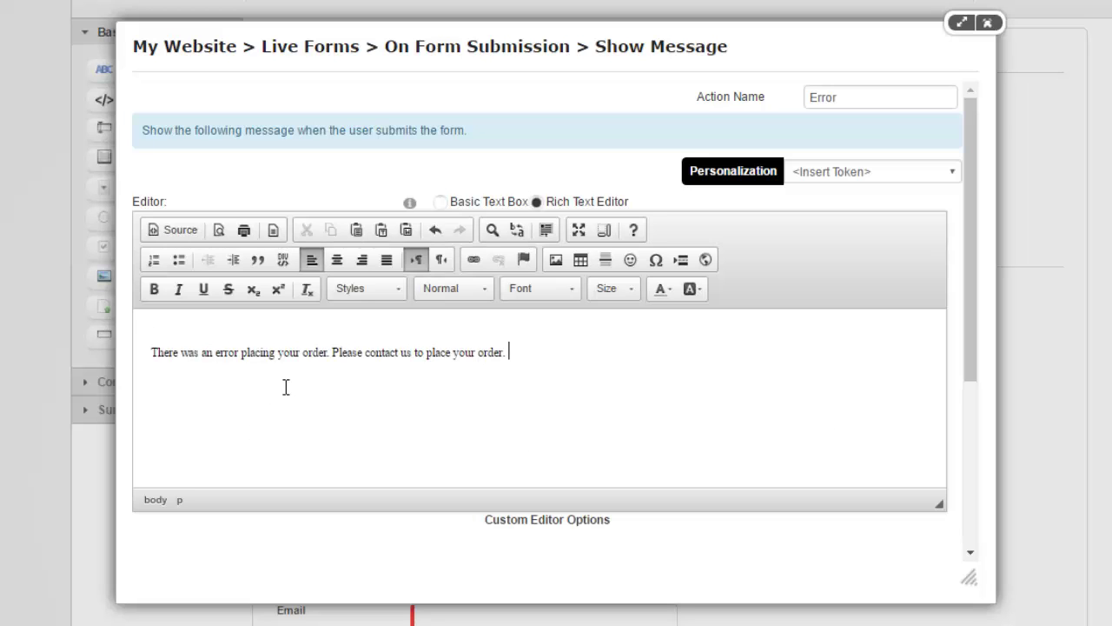
{"action": "key", "text": "Home"}
{"action": "key", "text": "BackSpace"}
Set Error to execute 'If any prior actions failed', then close the Actions list.
{"action": "scroll", "coordinate": [265, 373], "scroll_direction": "down", "scroll_amount": 1}
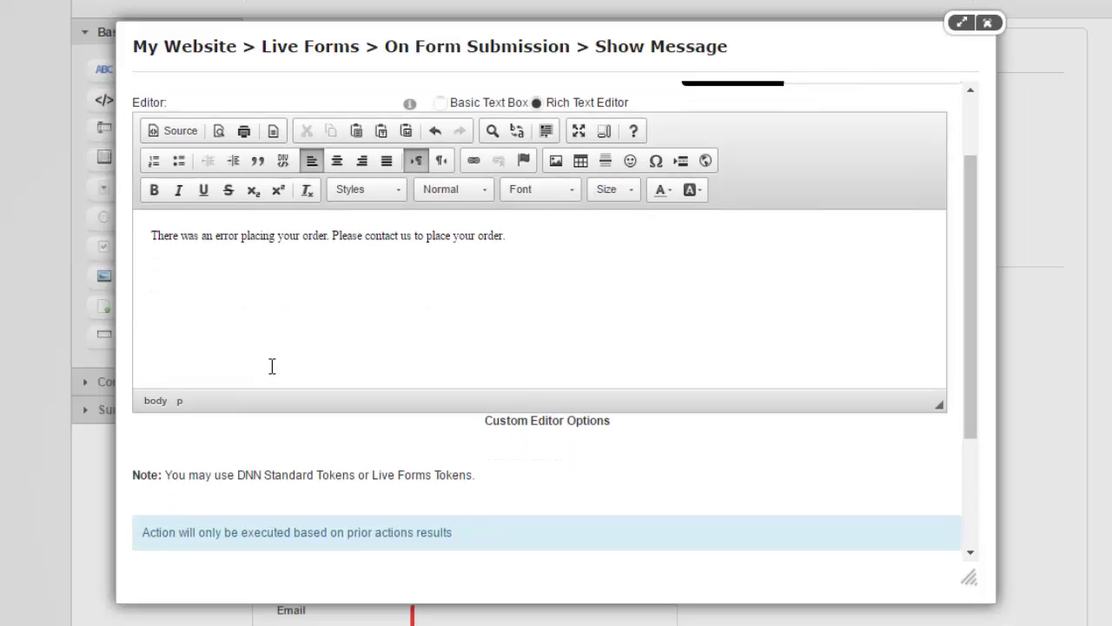
{"action": "scroll", "coordinate": [269, 331], "scroll_direction": "down", "scroll_amount": 2}
{"action": "left_click", "coordinate": [778, 398]}
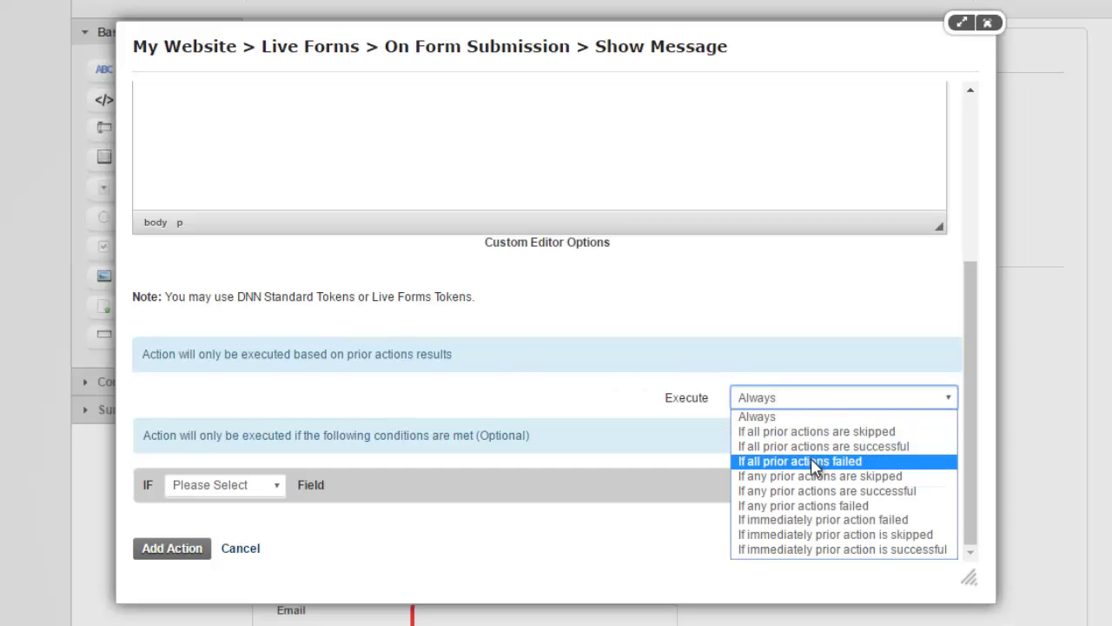
{"action": "left_click", "coordinate": [832, 508]}
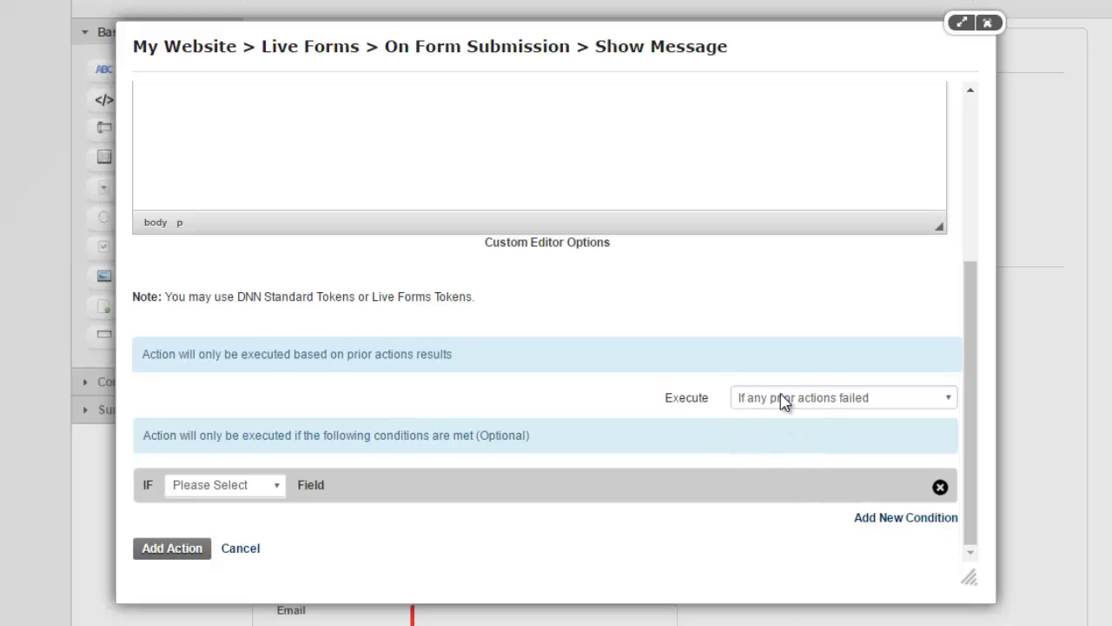
{"action": "scroll", "coordinate": [707, 385], "scroll_direction": "up", "scroll_amount": 1}
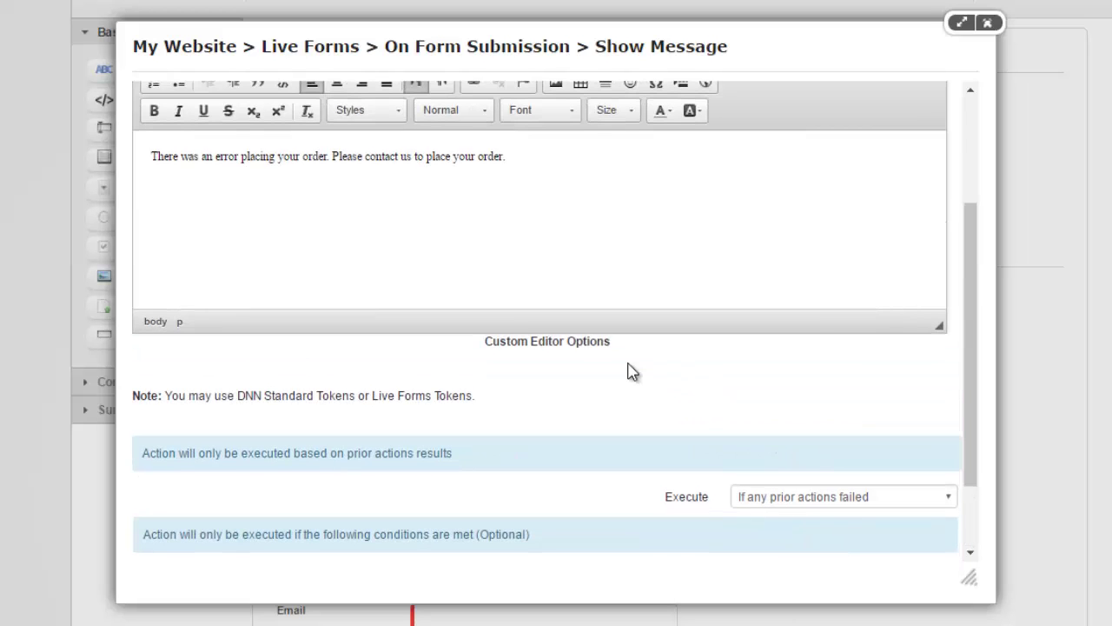
{"action": "scroll", "coordinate": [695, 417], "scroll_direction": "down", "scroll_amount": 1}
{"action": "scroll", "coordinate": [494, 303], "scroll_direction": "up", "scroll_amount": 2}
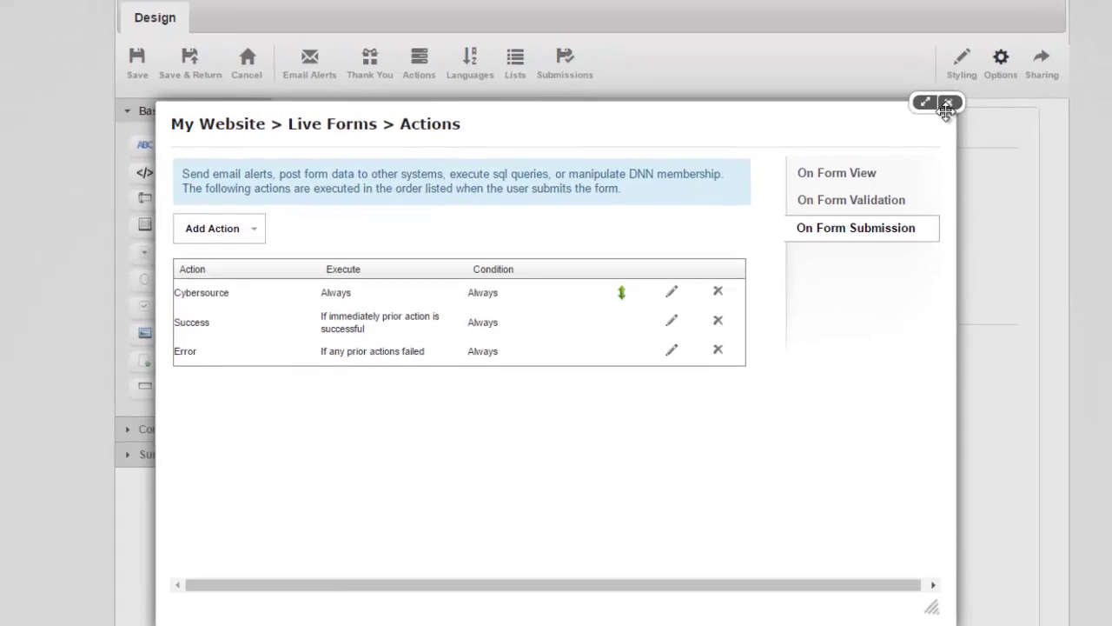
{"action": "left_click", "coordinate": [947, 105]}
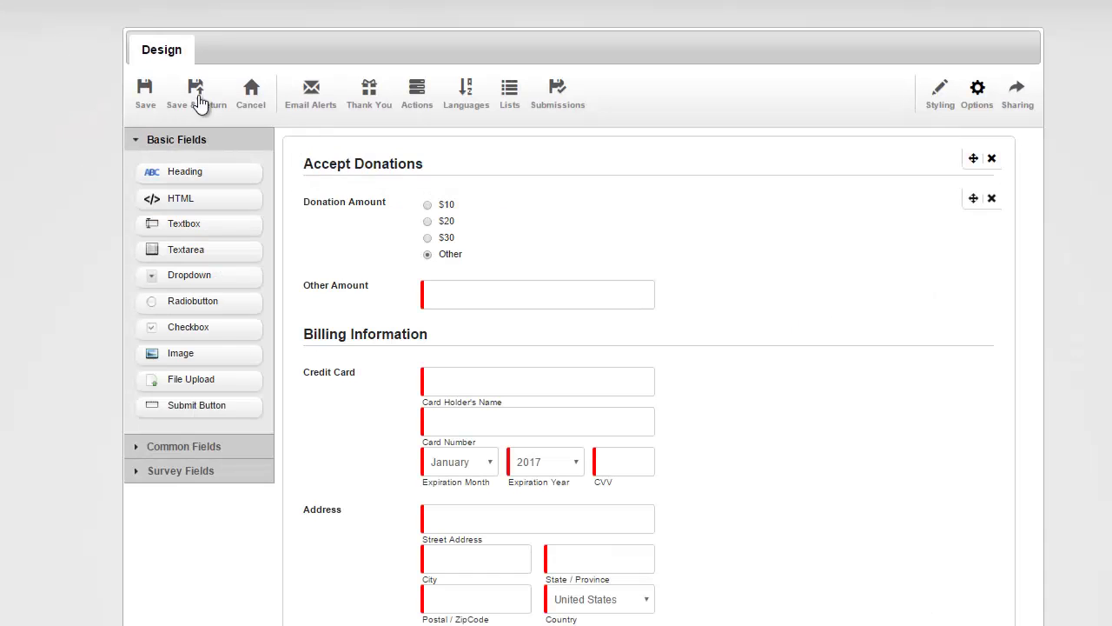
Save the form, then on the live page choose the Other donation amount and enter $47.50.
{"action": "left_click", "coordinate": [211, 92]}
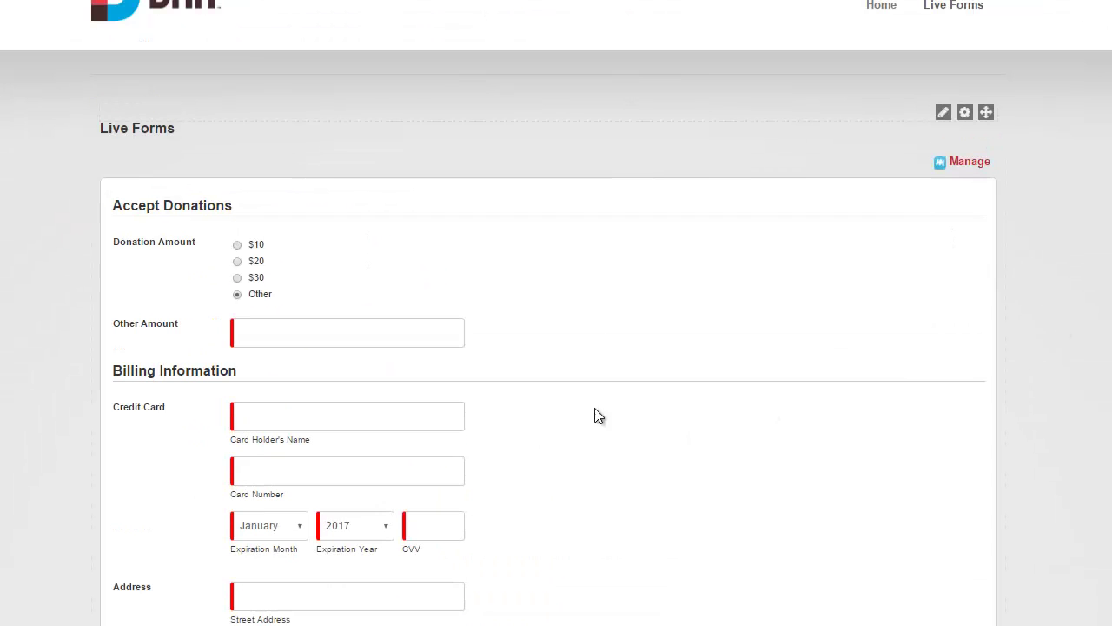
{"action": "left_click", "coordinate": [237, 244]}
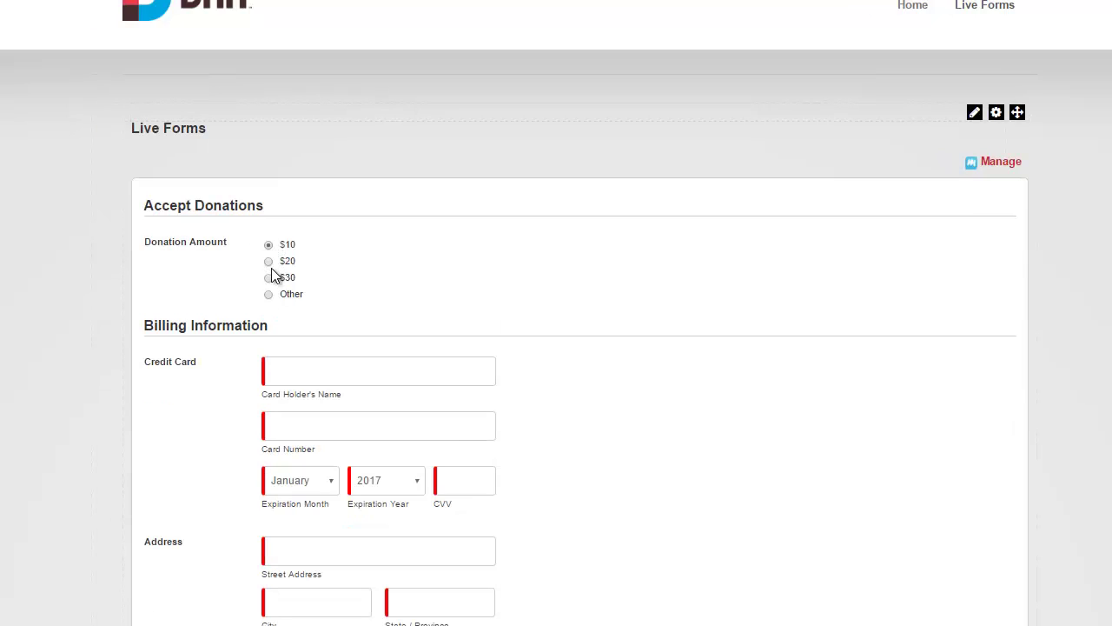
{"action": "left_click", "coordinate": [269, 261]}
{"action": "left_click", "coordinate": [270, 295]}
{"action": "left_click", "coordinate": [367, 338]}
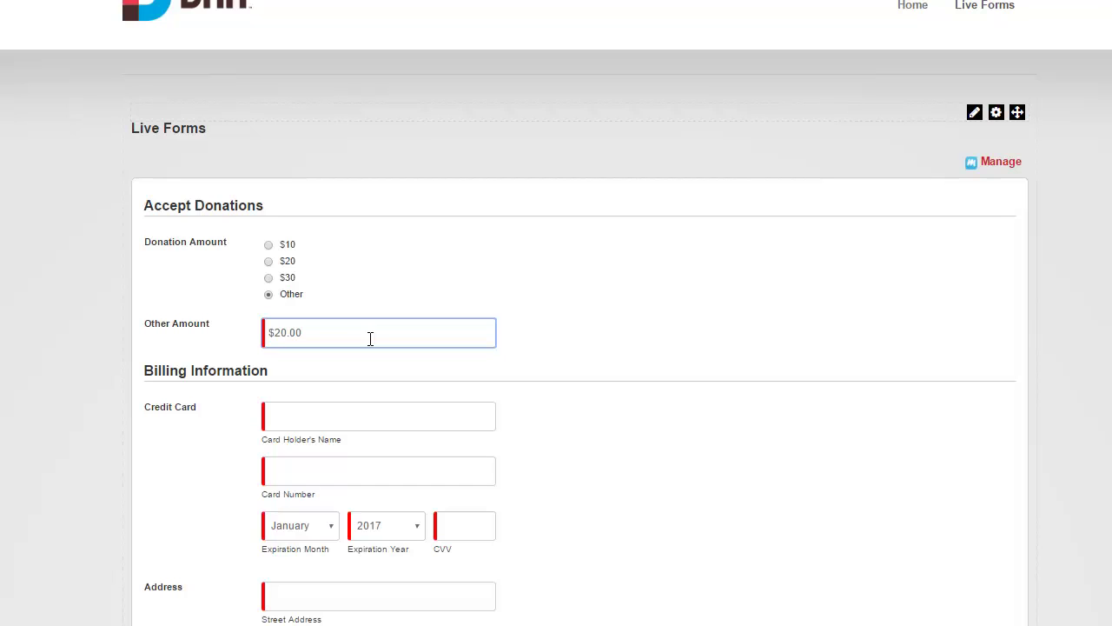
{"action": "type", "text": "50"}
{"action": "key", "text": "ctrl+a"}
{"action": "type", "text": "4"}
Enter the cardholder's name and a test card number, with expiration year 2020.
{"action": "scroll", "coordinate": [688, 348], "scroll_direction": "down", "scroll_amount": 1}
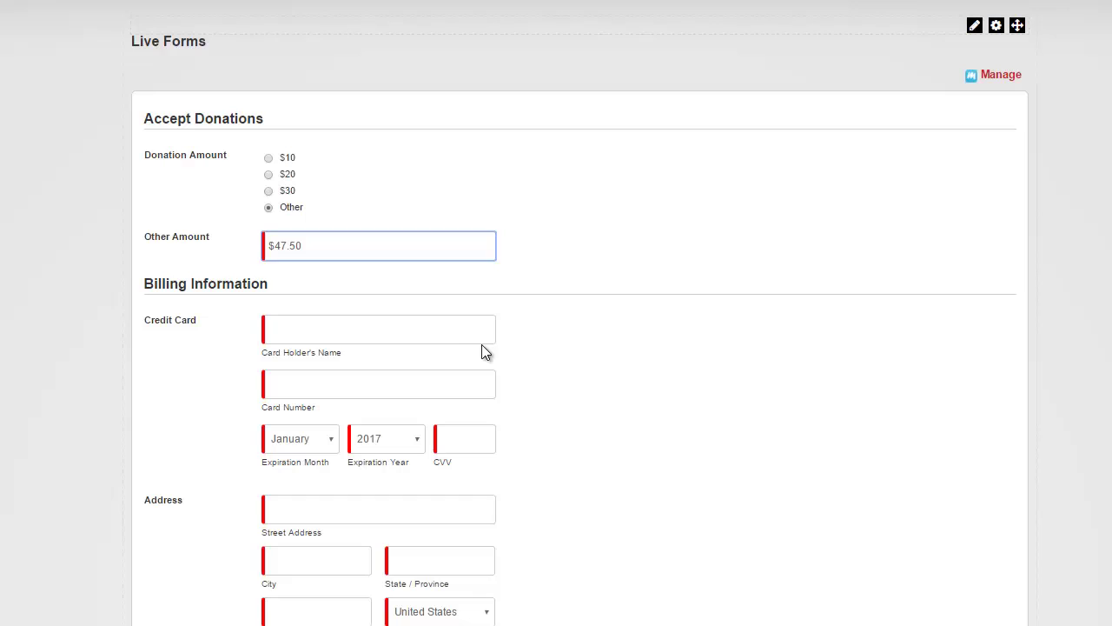
{"action": "left_click", "coordinate": [481, 339]}
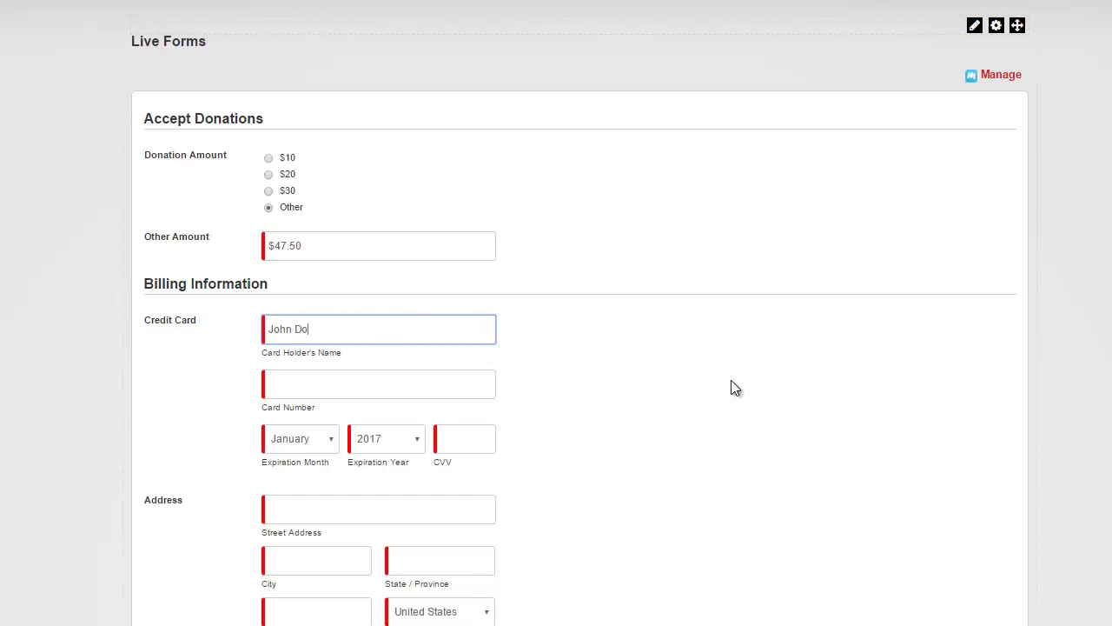
{"action": "key", "text": "Tab"}
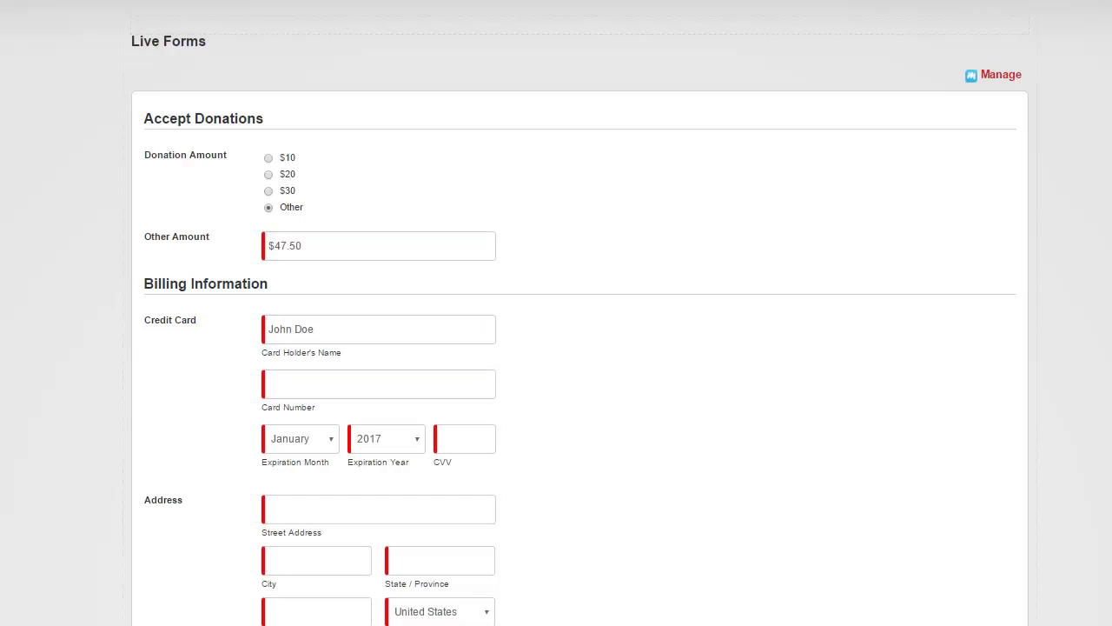
{"action": "left_click", "coordinate": [365, 384]}
{"action": "type", "text": "4111111111111111"}
{"action": "left_click", "coordinate": [389, 442]}
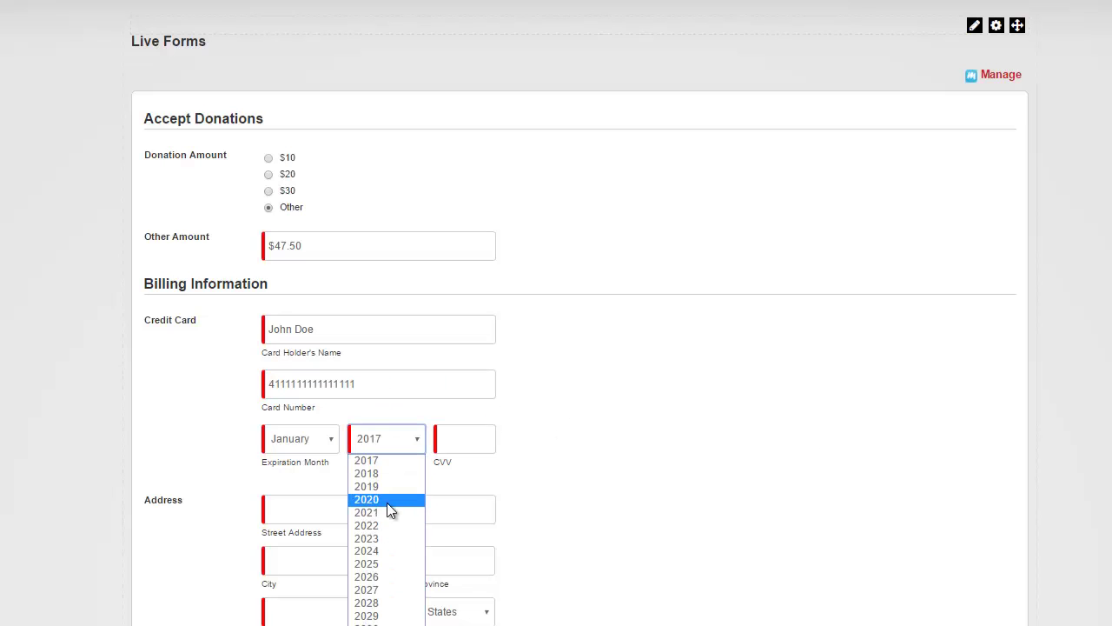
{"action": "left_click", "coordinate": [387, 500]}
Fill in the security code, billing address, state and zip, and donor e-mail, then submit the donation.
{"action": "left_click", "coordinate": [491, 447]}
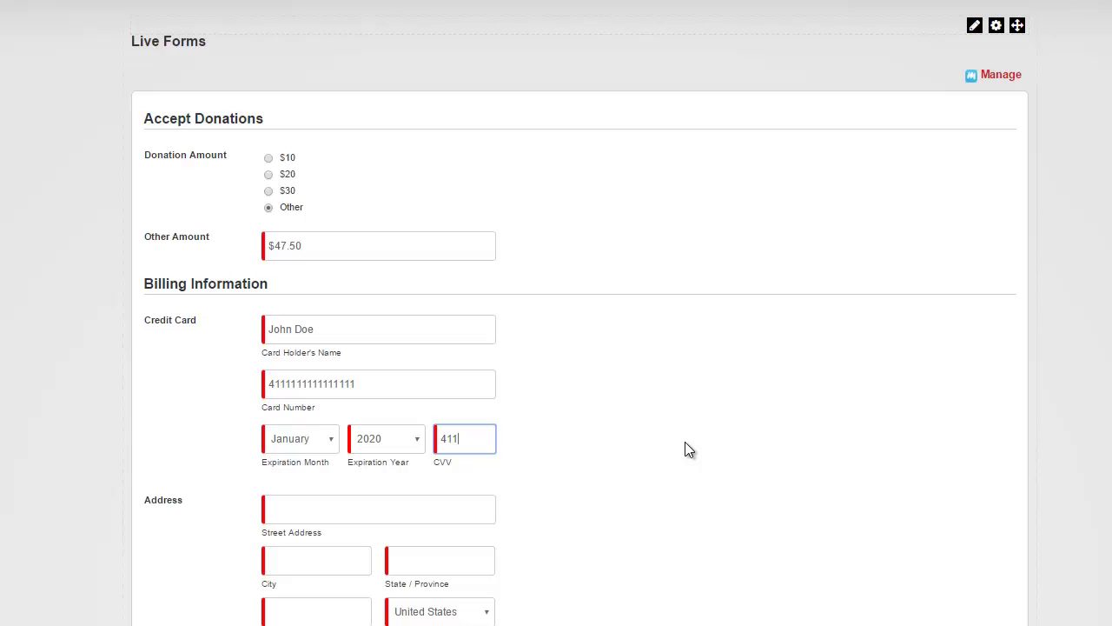
{"action": "key", "text": "Tab"}
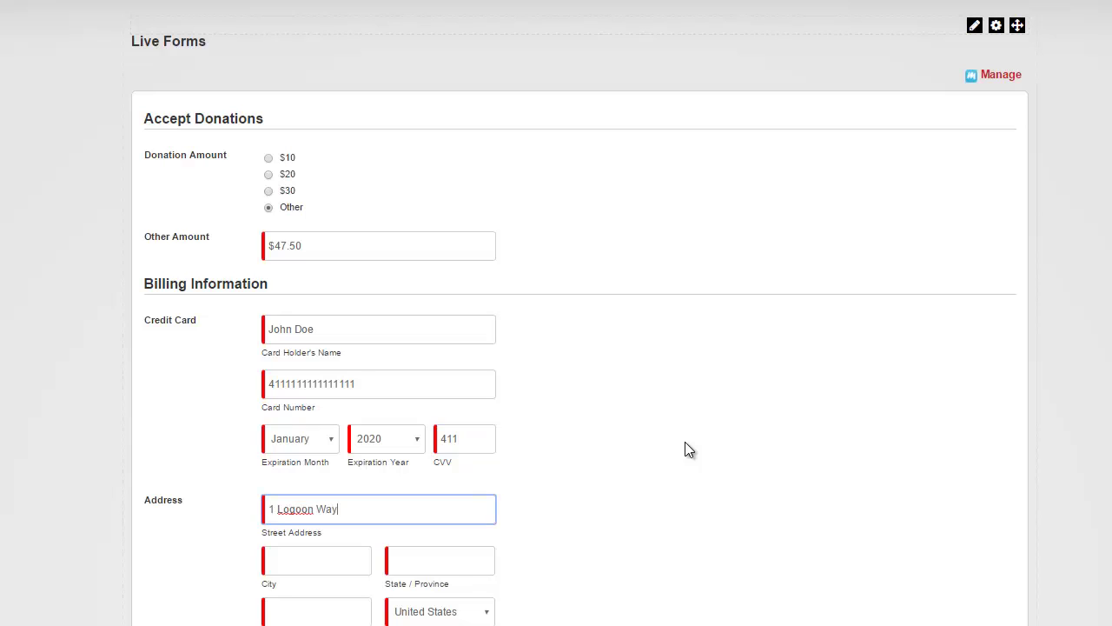
{"action": "key", "text": "Tab"}
{"action": "key", "text": "Tab"}
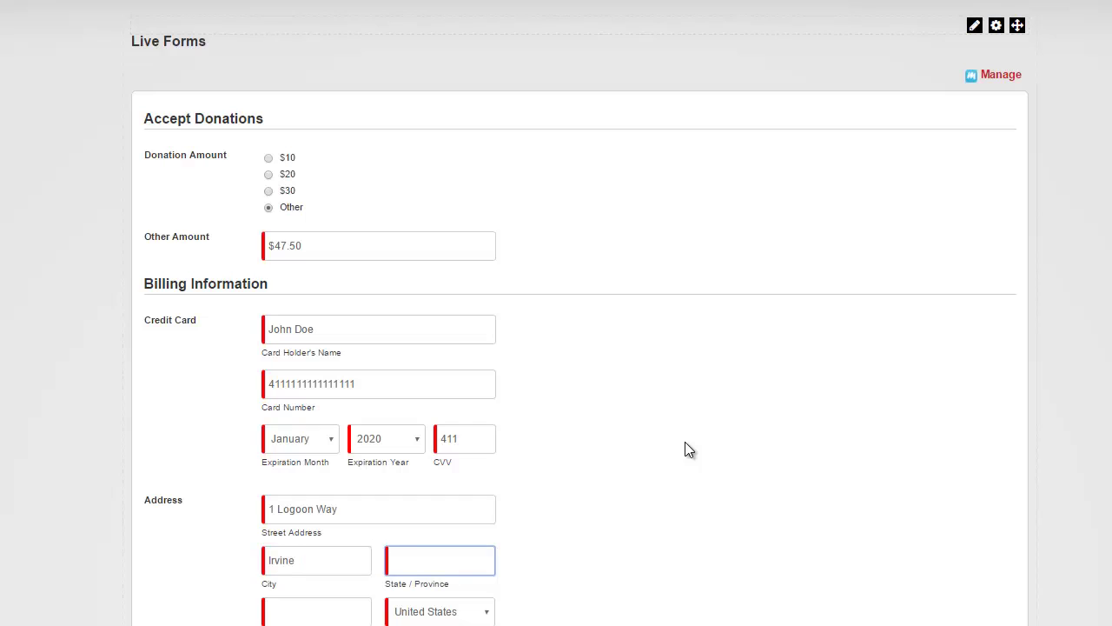
{"action": "type", "text": "CA"}
{"action": "key", "text": "Tab"}
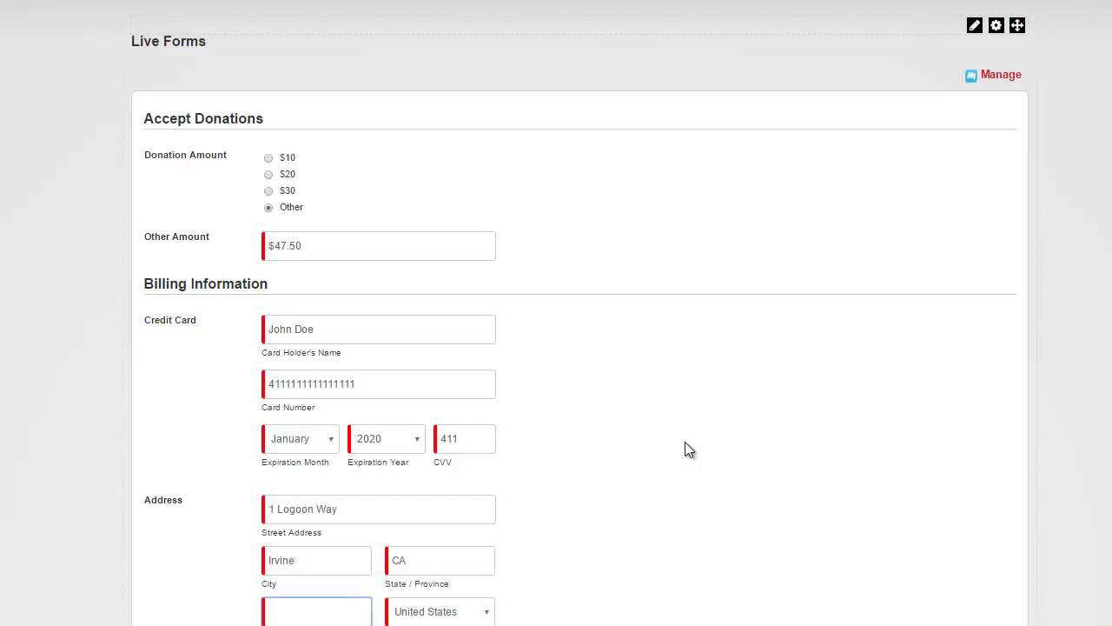
{"action": "type", "text": "91911"}
{"action": "scroll", "coordinate": [637, 450], "scroll_direction": "down", "scroll_amount": 3}
{"action": "left_click", "coordinate": [413, 509]}
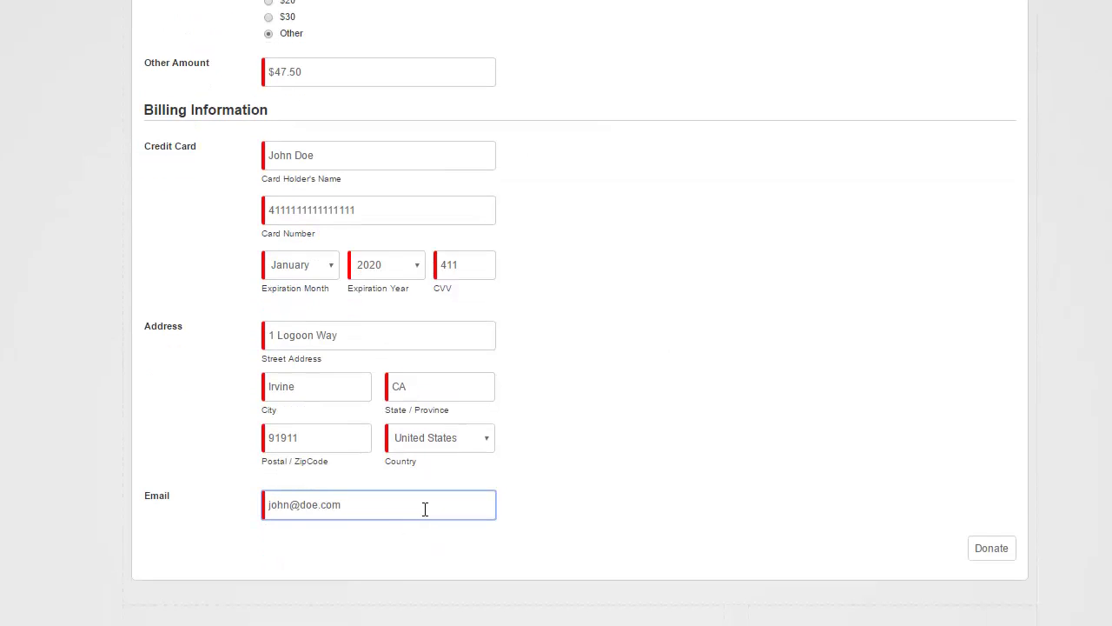
{"action": "left_click", "coordinate": [1004, 557]}
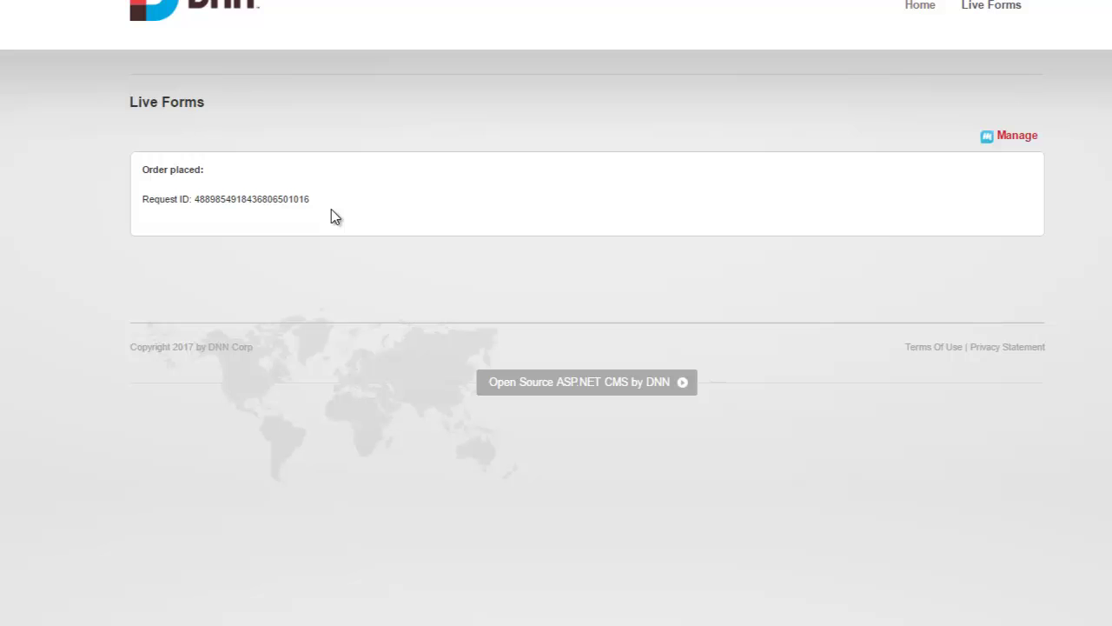
Open the form's Submissions list via Manage to see the $47.50 test donation entry.
{"action": "left_click", "coordinate": [1015, 137]}
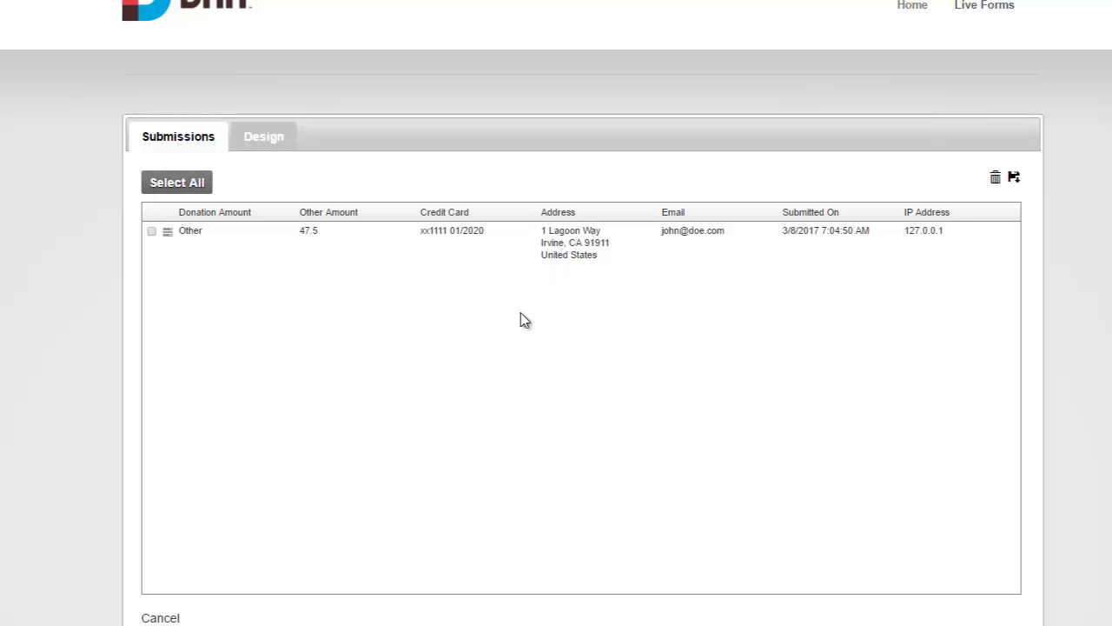
{"action": "left_click", "coordinate": [167, 233]}
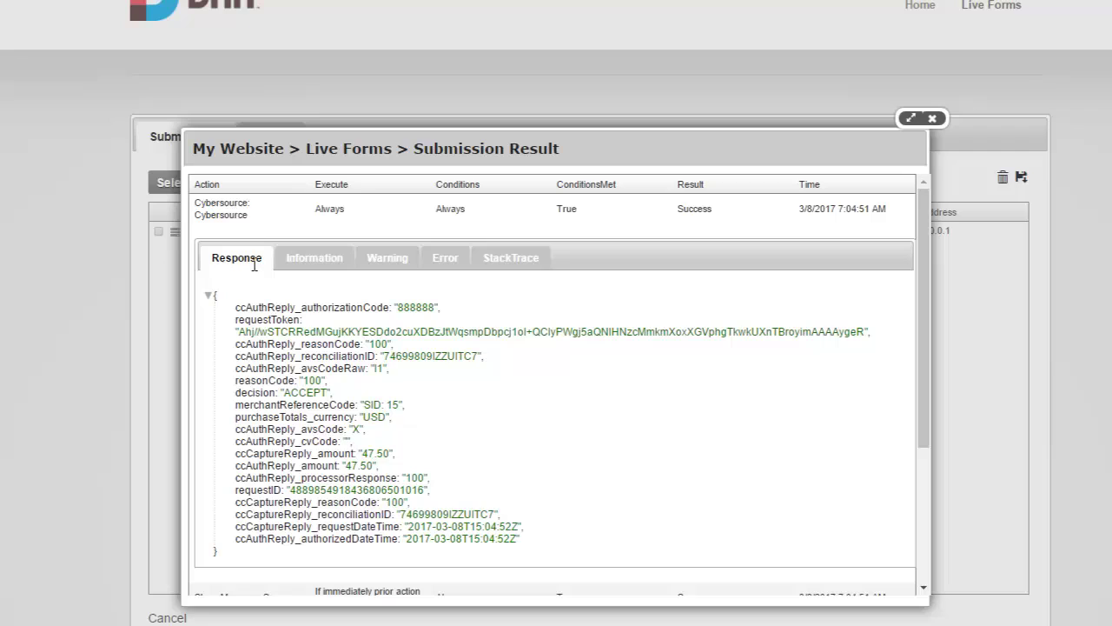
{"action": "double_click", "coordinate": [298, 395]}
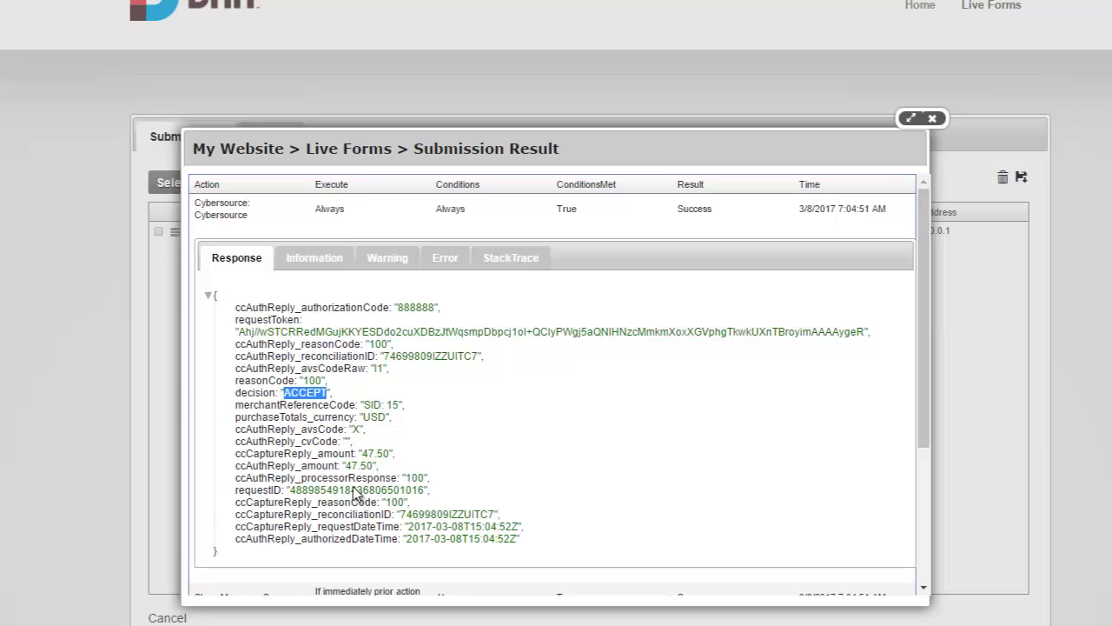
{"action": "scroll", "coordinate": [370, 439], "scroll_direction": "down", "scroll_amount": 2}
{"action": "scroll", "coordinate": [380, 402], "scroll_direction": "down", "scroll_amount": 1}
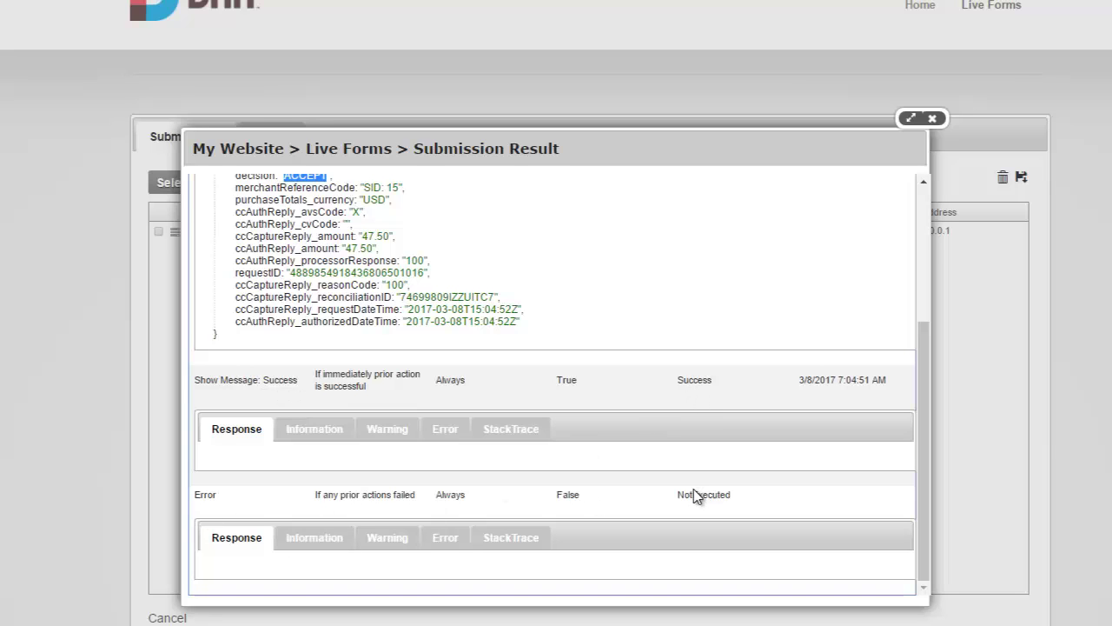
{"action": "scroll", "coordinate": [720, 439], "scroll_direction": "up", "scroll_amount": 2}
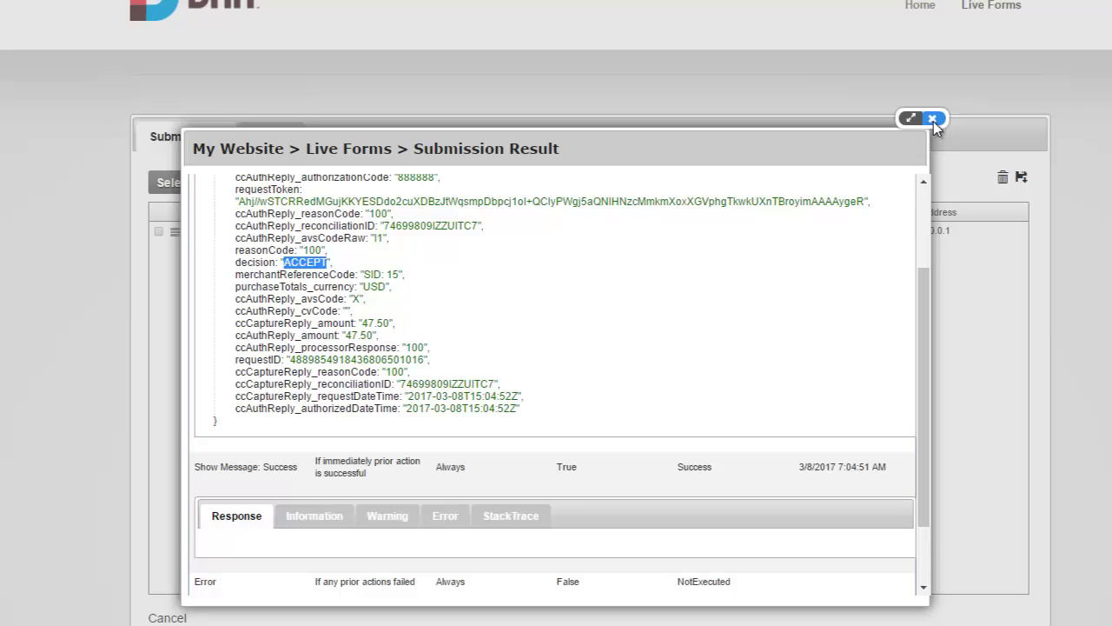
{"action": "left_click", "coordinate": [933, 120]}
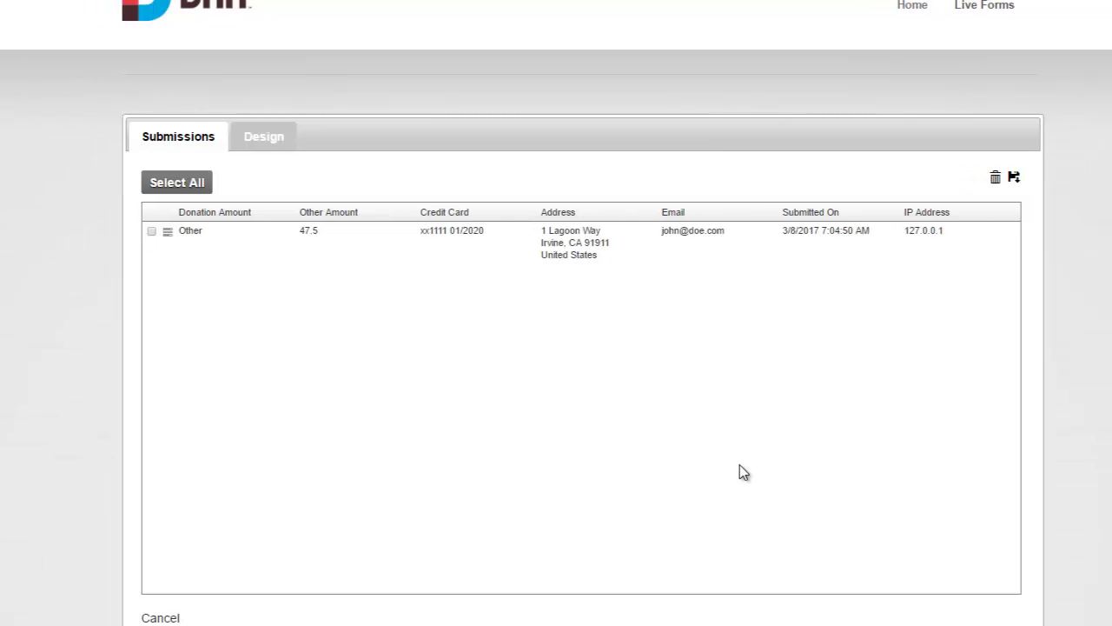